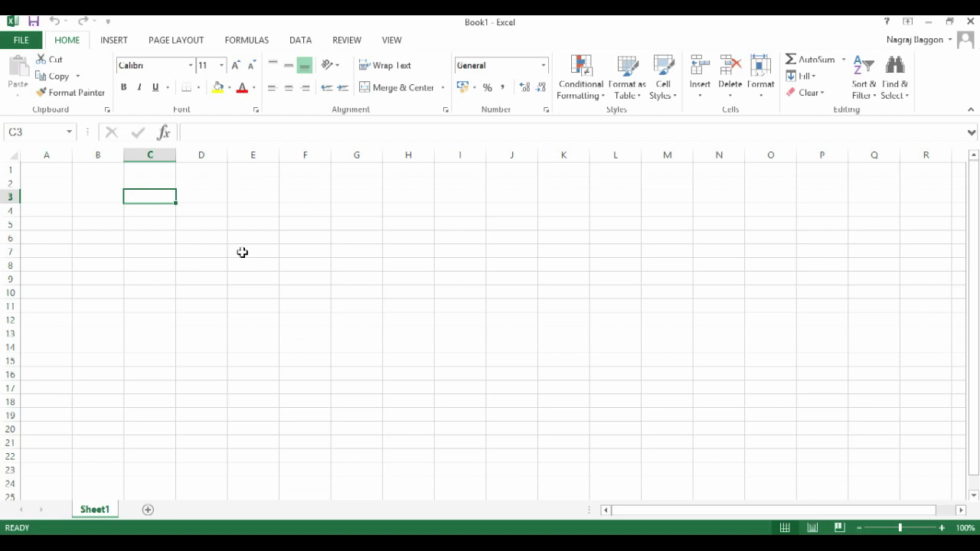
Step: Enter the title ODOMETER READING TABLE in C3 and the DATE header in C4
{"action": "type", "text": "ODOMETER READING T"}
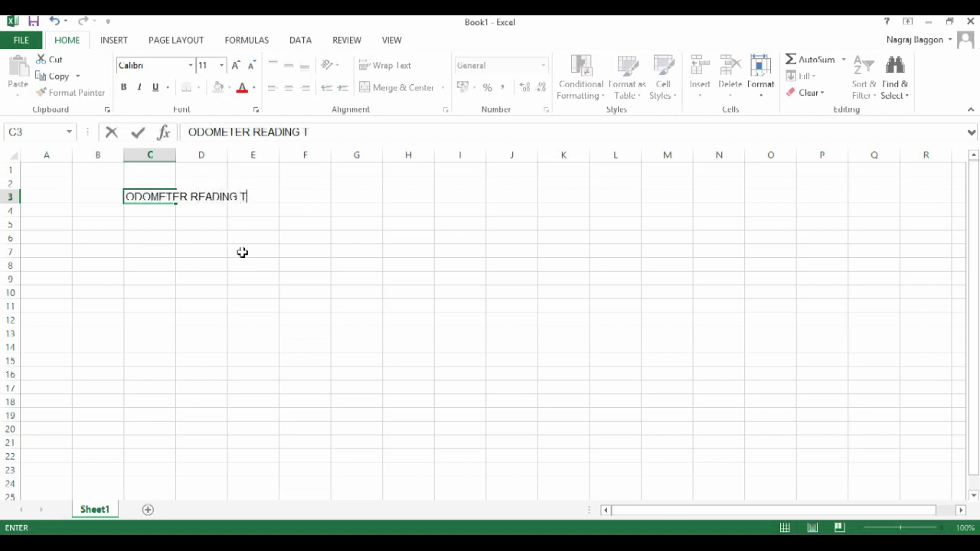
{"action": "type", "text": "ABLE"}
{"action": "key", "text": "Return"}
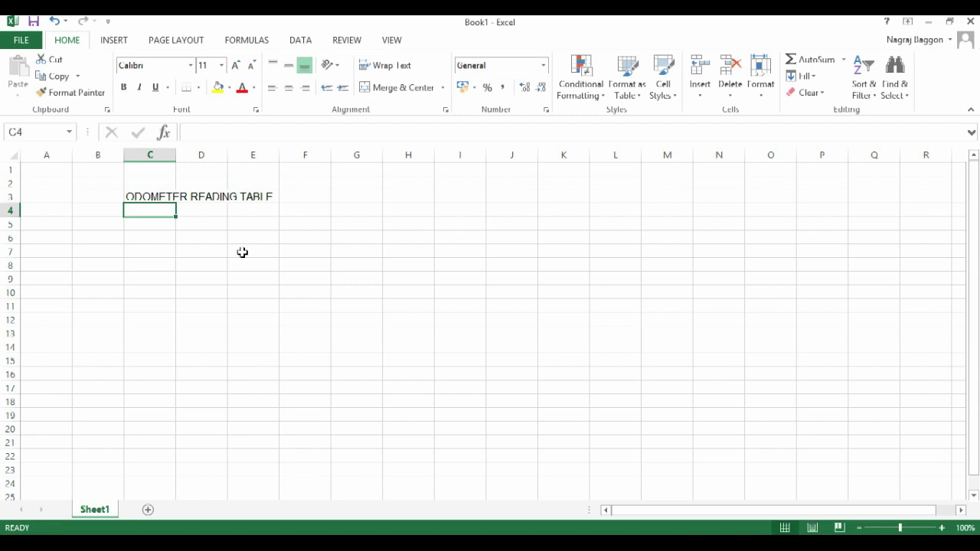
{"action": "type", "text": "DATE"}
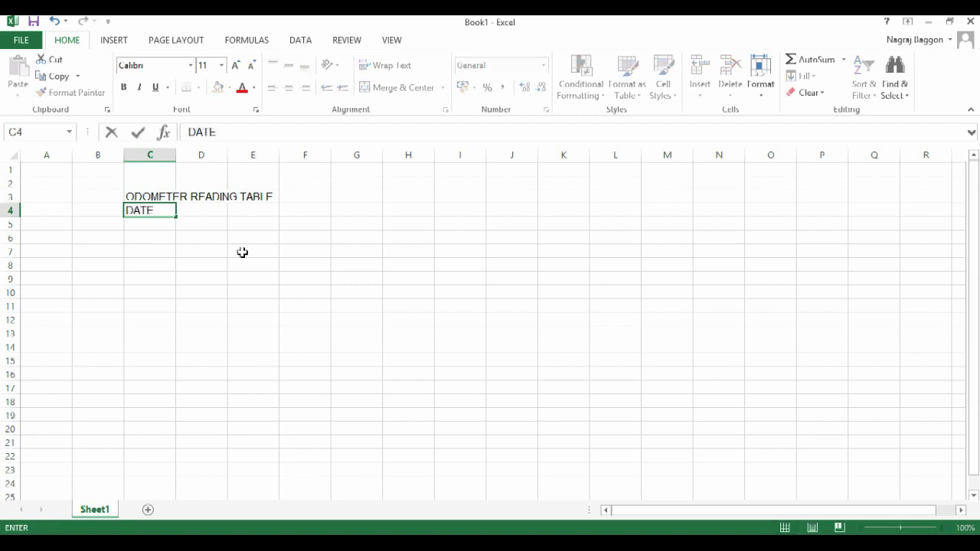
{"action": "key", "text": "Tab"}
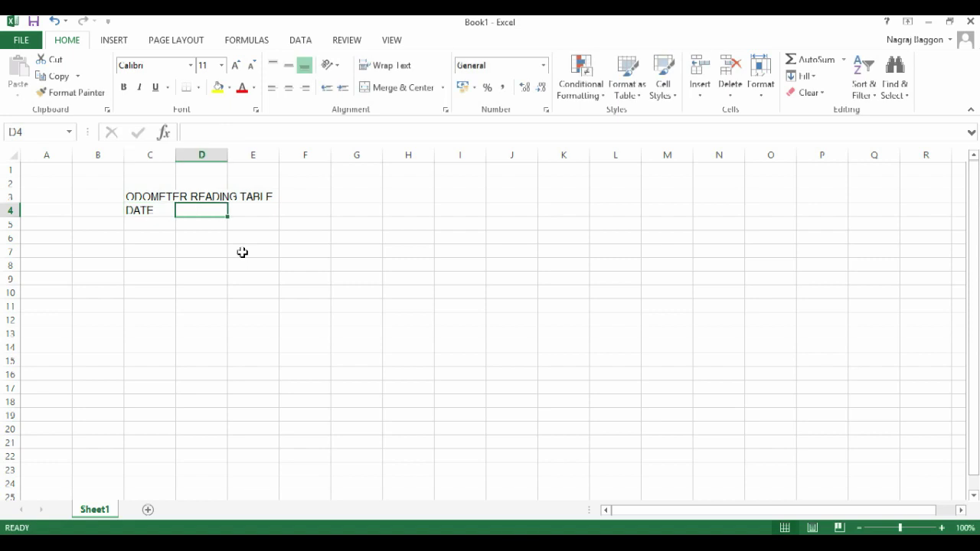
Step: Add the ODOMETER READING and FUEL IN headers in D4 and E4
{"action": "type", "text": "FUEL"}
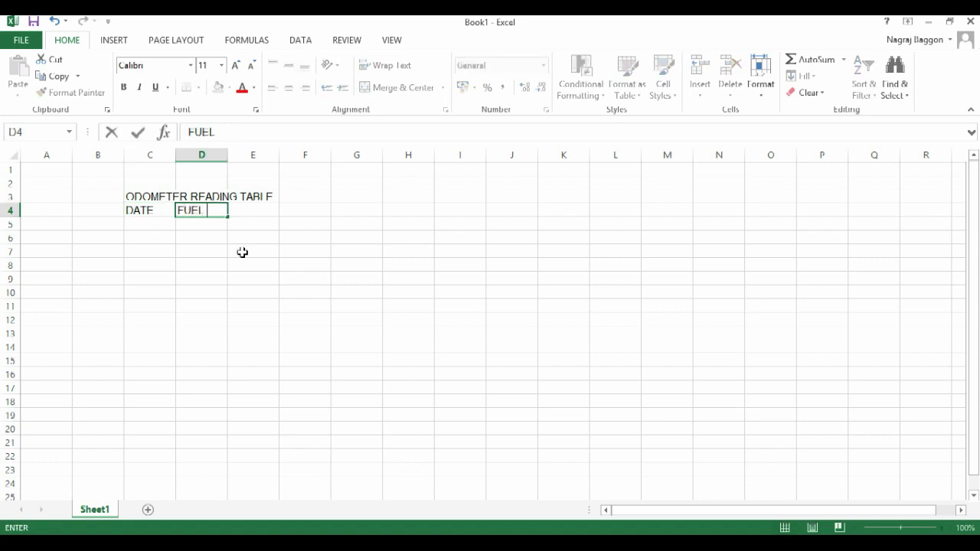
{"action": "key", "text": "Escape"}
{"action": "type", "text": "KMS"}
{"action": "key", "text": "Escape"}
{"action": "type", "text": "ODOM"}
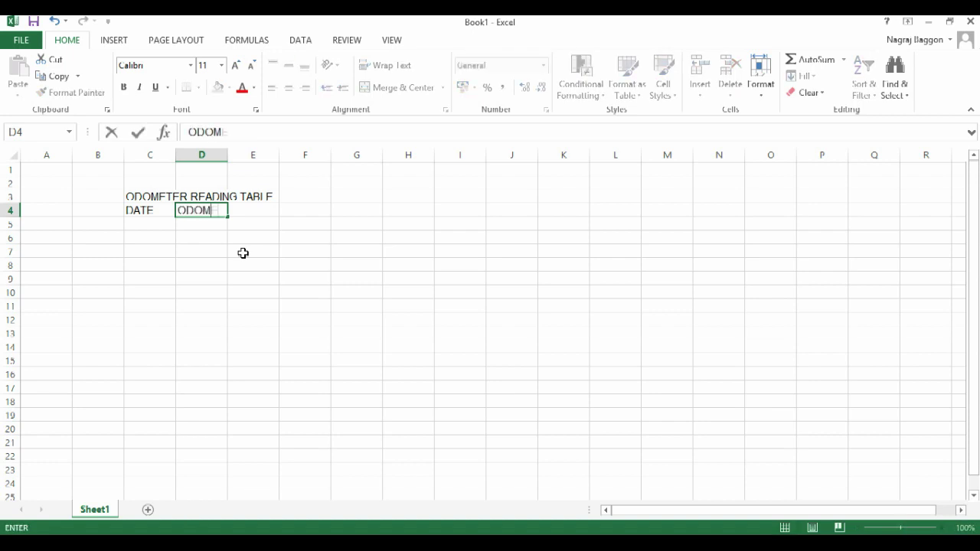
{"action": "type", "text": "ETER READING"}
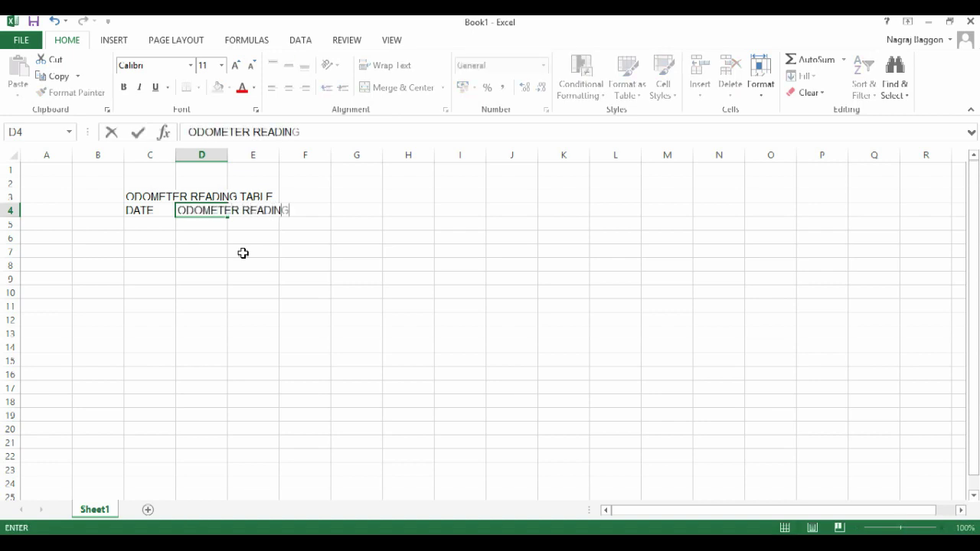
{"action": "key", "text": "Tab"}
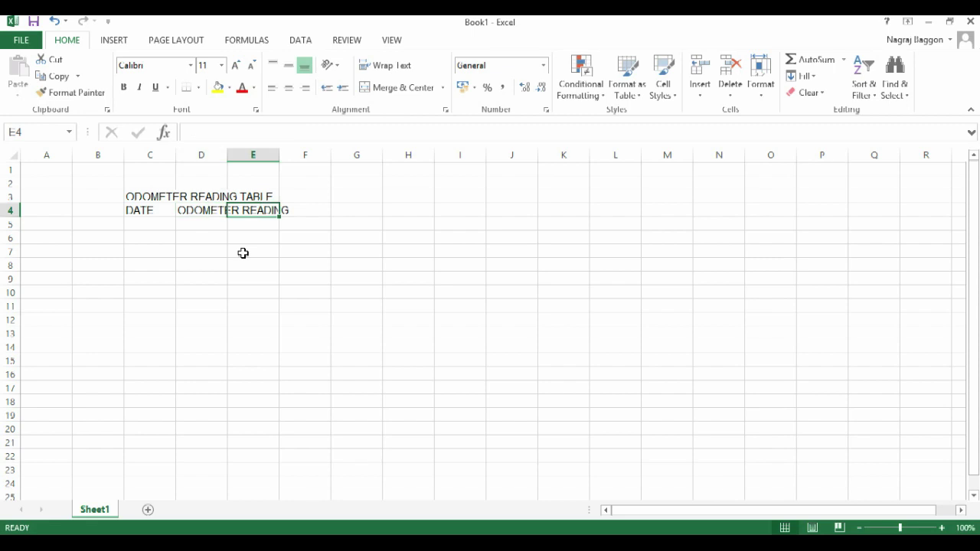
{"action": "type", "text": "FUEL IN"}
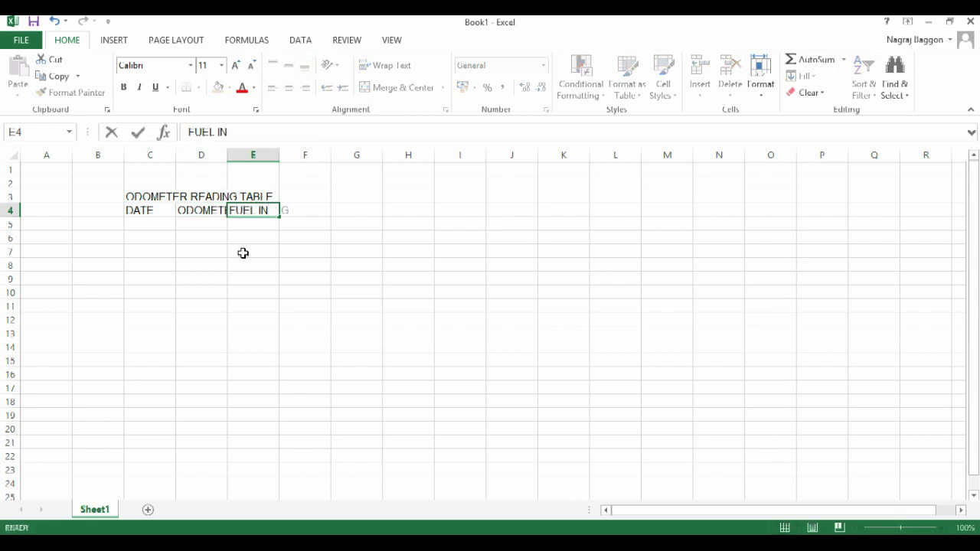
{"action": "key", "text": "Return"}
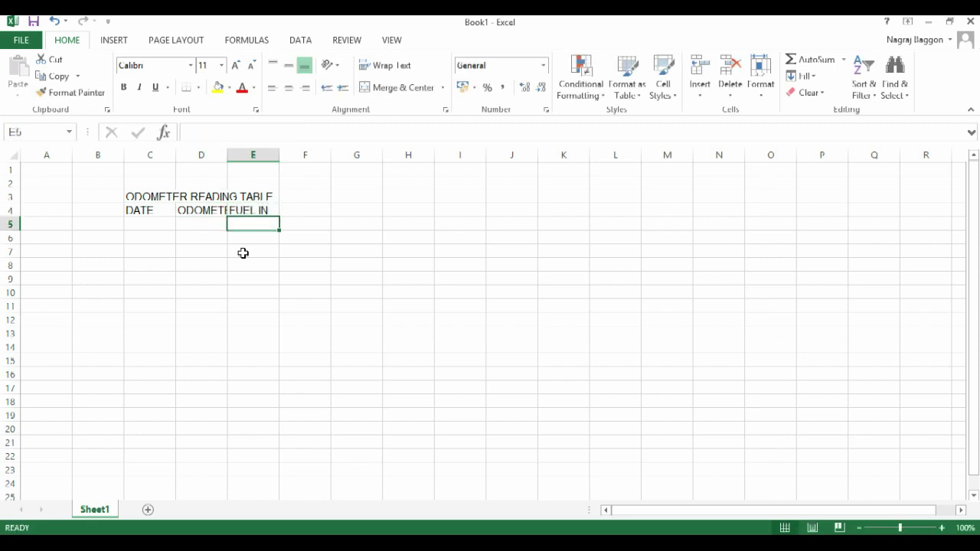
Step: Attach the comment FULL FILLED IN LITRES to the FUEL IN header
{"action": "right_click", "coordinate": [244, 213]}
{"action": "left_click", "coordinate": [296, 419]}
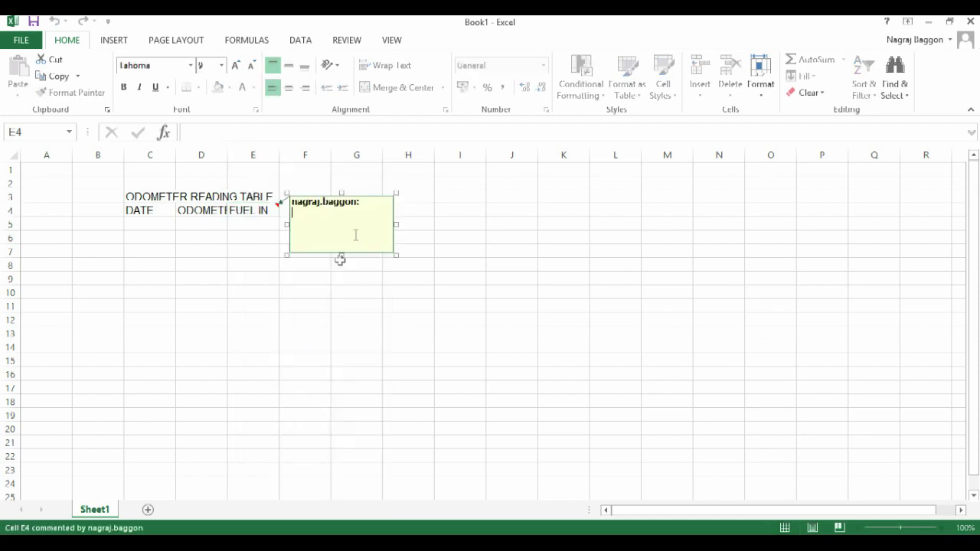
{"action": "key", "text": "ctrl+a"}
{"action": "type", "text": "FULL"}
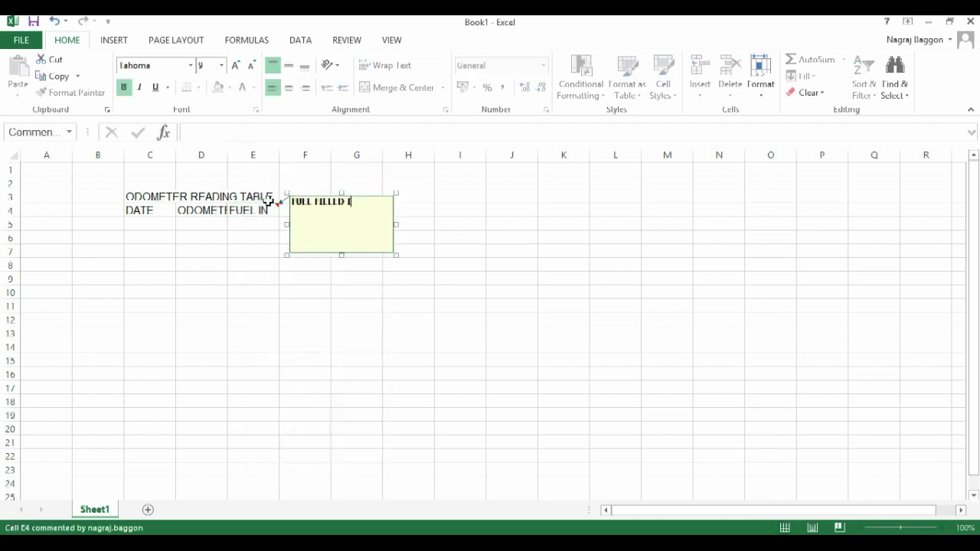
{"action": "type", "text": " FILLED IN LITRES"}
{"action": "key", "text": "Escape"}
Step: Add the PRICE and AMOUNT headers in F4 and G4
{"action": "key", "text": "Tab"}
{"action": "type", "text": "PRICE"}
{"action": "key", "text": "Tab"}
{"action": "type", "text": "AMOUNT"}
{"action": "key", "text": "Return"}
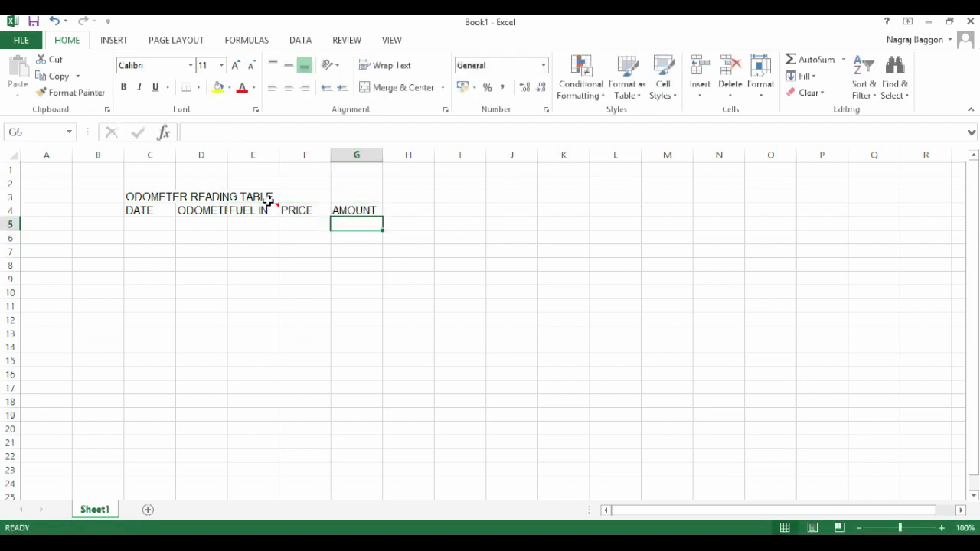
Step: Attach the comment PRICE / LITRE to the PRICE header
{"action": "right_click", "coordinate": [302, 213]}
{"action": "left_click", "coordinate": [358, 420]}
{"action": "key", "text": "ctrl+a"}
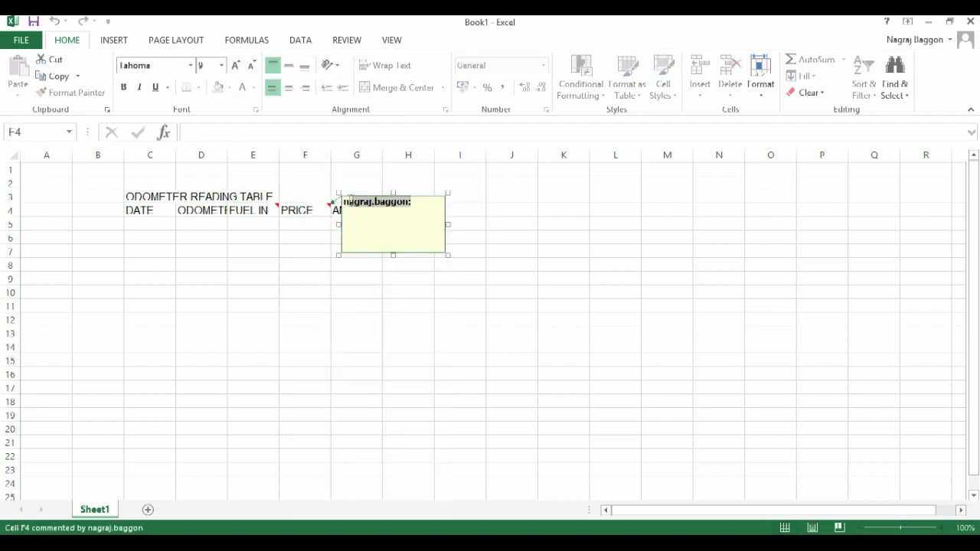
{"action": "type", "text": "PRICE / LITRE"}
{"action": "key", "text": "Escape"}
{"action": "key", "text": "Right"}
{"action": "key", "text": "Right"}
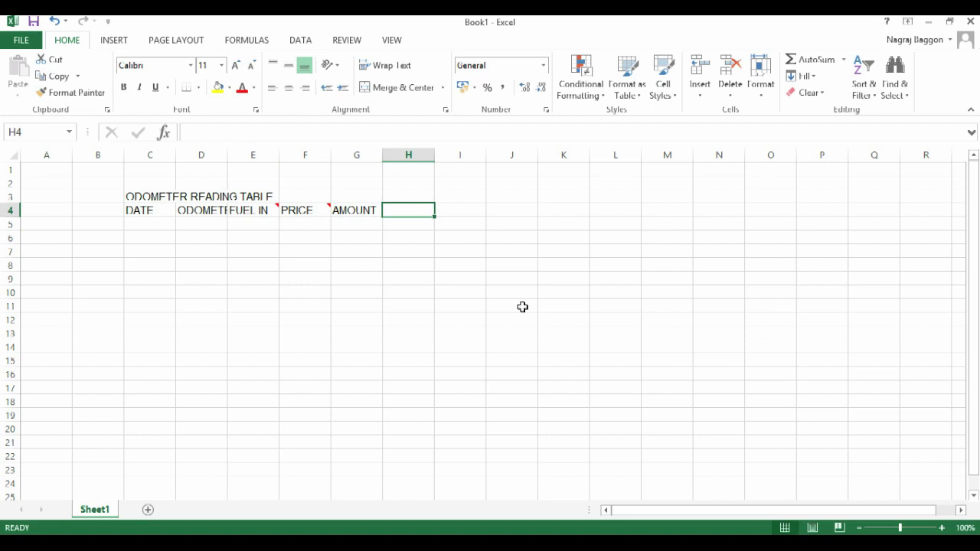
Step: Add the KMS and MILEAGE headers in H4 and I4
{"action": "type", "text": "KMS"}
{"action": "key", "text": "Tab"}
{"action": "type", "text": "MILEAGE"}
{"action": "key", "text": "Return"}
Step: Enter the first row: 1-Jan-15, 12056, 12 and 60 in C5:F5
{"action": "key", "text": "Left"}
{"action": "key", "text": "Left"}
{"action": "key", "text": "Left"}
{"action": "key", "text": "Left"}
{"action": "key", "text": "Left"}
{"action": "key", "text": "Left"}
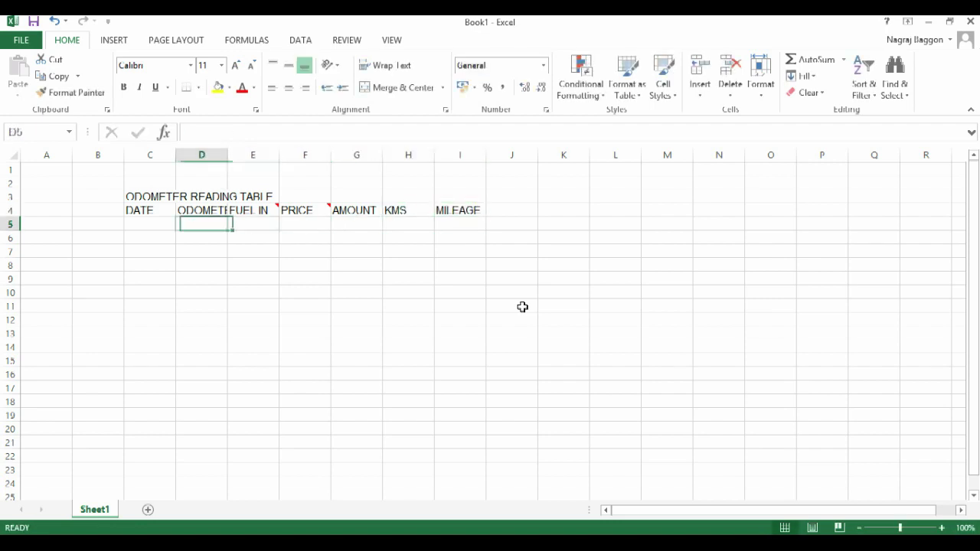
{"action": "type", "text": "1-JAN-15"}
{"action": "key", "text": "Tab"}
{"action": "type", "text": "12056"}
{"action": "key", "text": "Tab"}
{"action": "type", "text": "12"}
{"action": "key", "text": "Tab"}
{"action": "type", "text": "60"}
{"action": "key", "text": "Tab"}
Step: Calculate the AMOUNT in G5 with =PRODUCT(E5:F5), giving 720
{"action": "type", "text": "=PRODUCT("}
{"action": "key", "text": "Left"}
{"action": "key", "text": "Left"}
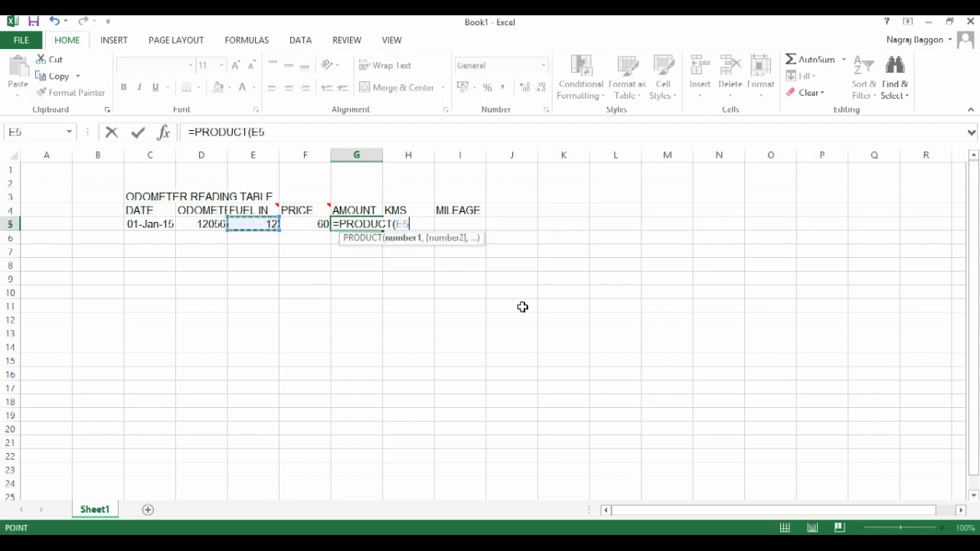
{"action": "key", "text": "shift+Right"}
{"action": "key", "text": "Return"}
{"action": "key", "text": "Left"}
{"action": "key", "text": "Left"}
{"action": "key", "text": "Left"}
{"action": "key", "text": "Left"}
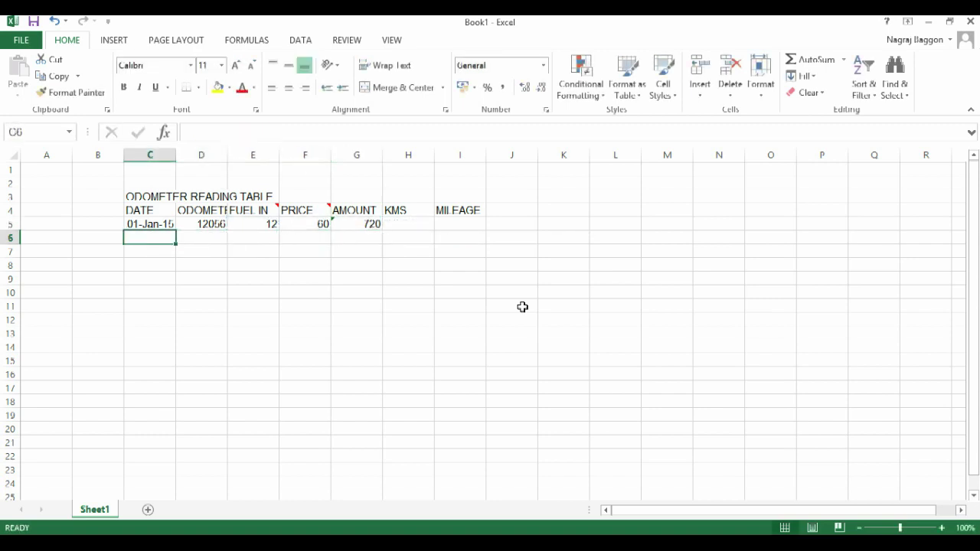
Step: Enter row 6 (5-Jan-15, 12126, 20, 62) and copy the AMOUNT formula into G6
{"action": "type", "text": "5-JAN-1"}
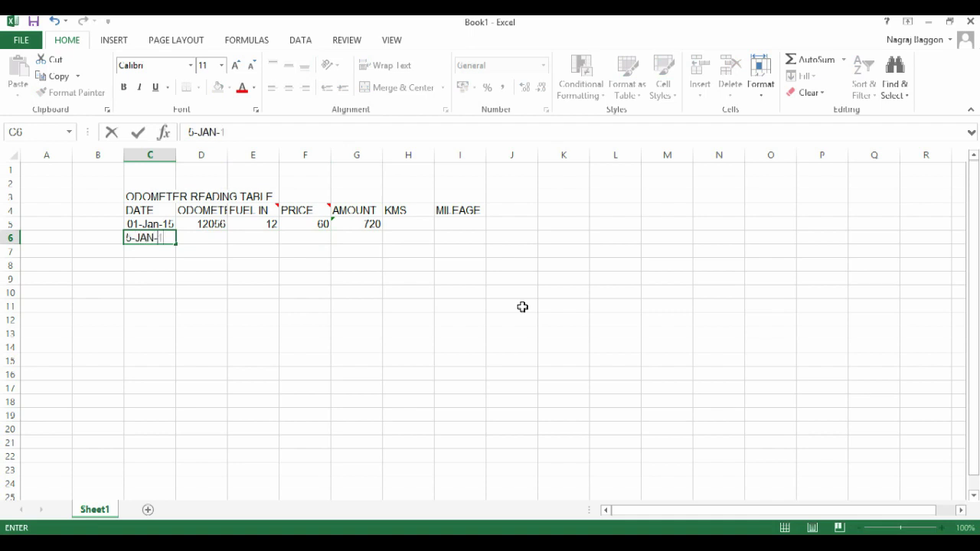
{"action": "type", "text": "5"}
{"action": "key", "text": "Tab"}
{"action": "type", "text": "12126"}
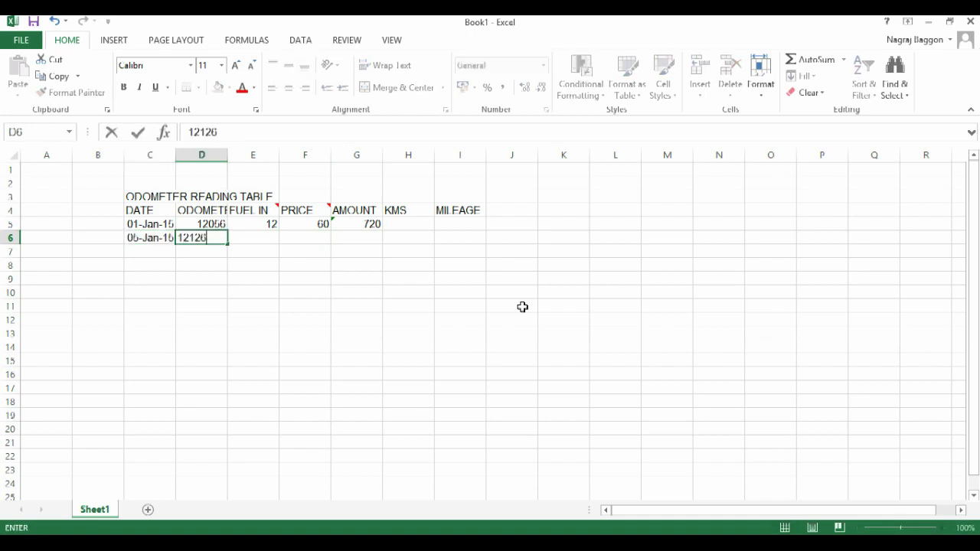
{"action": "key", "text": "Tab"}
{"action": "type", "text": "20"}
{"action": "key", "text": "Tab"}
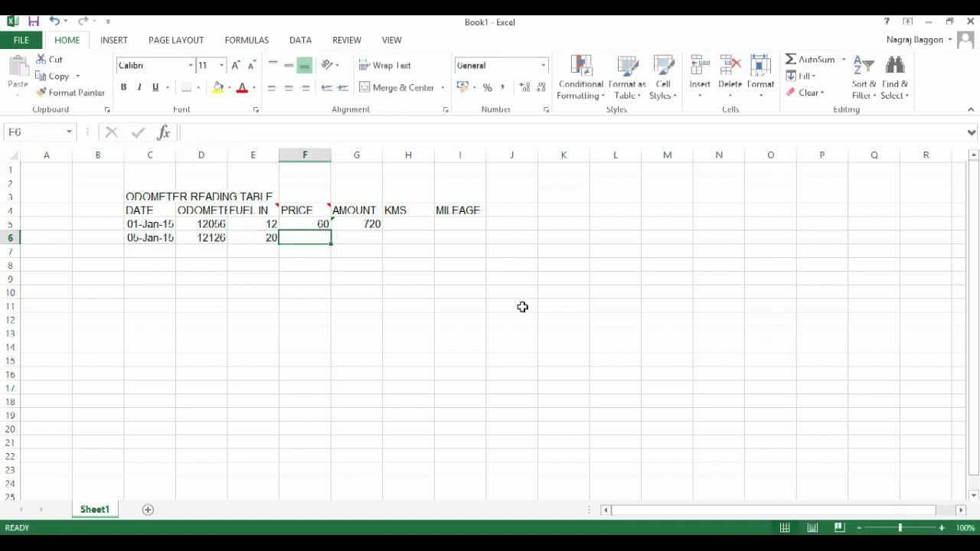
{"action": "type", "text": "62"}
{"action": "key", "text": "Tab"}
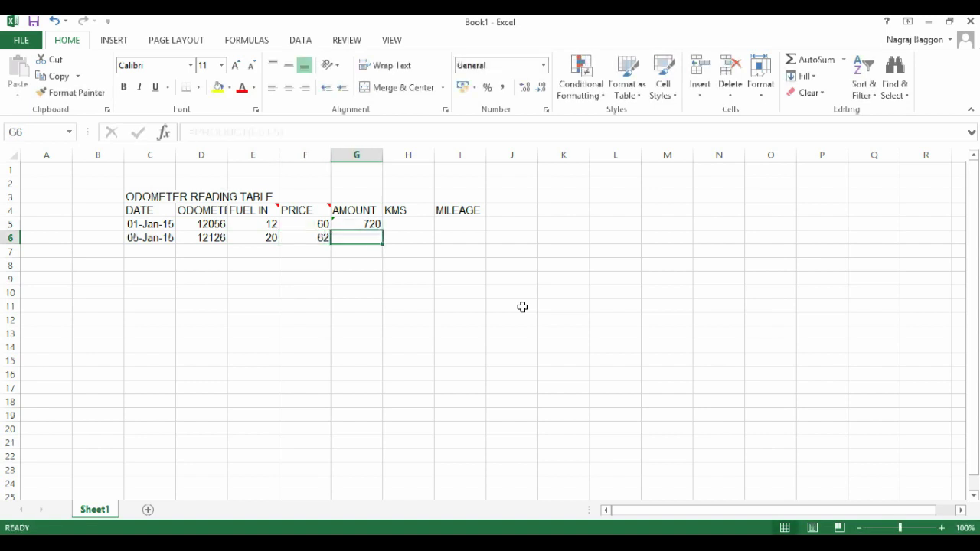
{"action": "key", "text": "Up"}
{"action": "key", "text": "ctrl+c"}
{"action": "key", "text": "Down"}
{"action": "key", "text": "ctrl+v"}
Step: Calculate KMS in H6 as the current minus previous odometer reading, giving 70
{"action": "key", "text": "Right"}
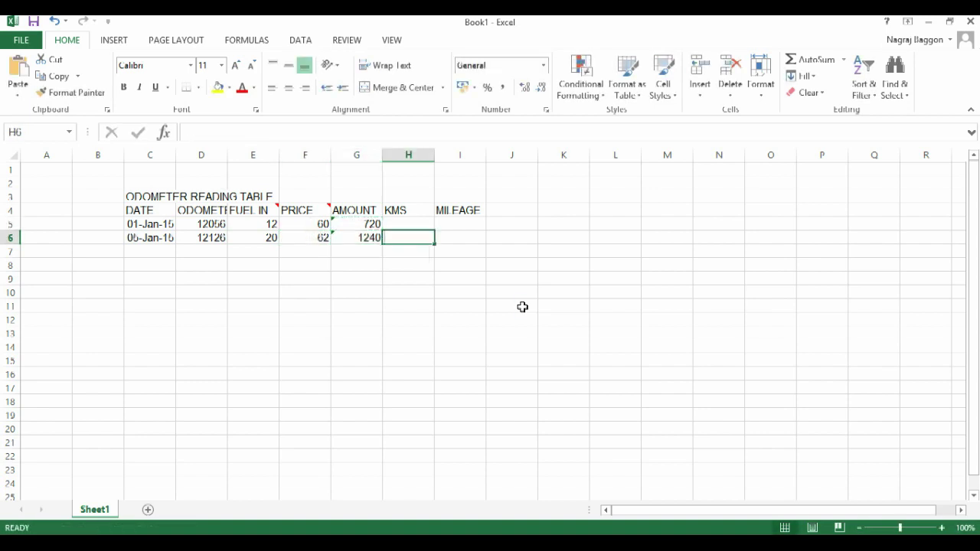
{"action": "type", "text": "="}
{"action": "key", "text": "Left"}
{"action": "key", "text": "Left"}
{"action": "key", "text": "Left"}
{"action": "key", "text": "Left"}
{"action": "type", "text": "-"}
{"action": "key", "text": "Left"}
{"action": "key", "text": "Left"}
{"action": "key", "text": "Left"}
{"action": "key", "text": "Left"}
{"action": "key", "text": "Up"}
{"action": "key", "text": "Return"}
Step: Calculate MILEAGE in I6 as =H6/E6
{"action": "key", "text": "Up"}
{"action": "key", "text": "Right"}
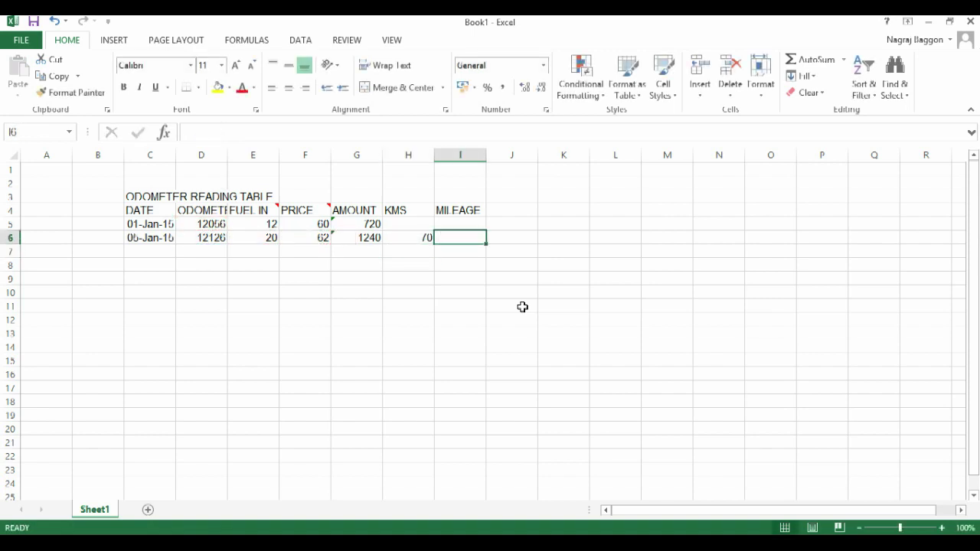
{"action": "type", "text": "="}
{"action": "key", "text": "Left"}
{"action": "type", "text": "/"}
{"action": "key", "text": "Left"}
{"action": "key", "text": "Left"}
{"action": "key", "text": "Left"}
{"action": "key", "text": "Left"}
{"action": "key", "text": "Return"}
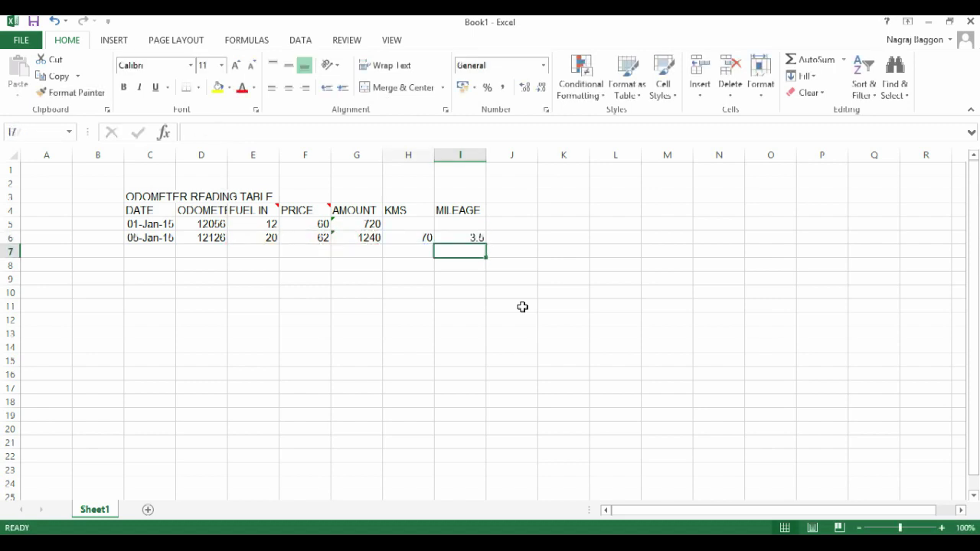
{"action": "key", "text": "Left"}
{"action": "key", "text": "Left"}
{"action": "key", "text": "Left"}
{"action": "key", "text": "Left"}
{"action": "key", "text": "Left"}
{"action": "key", "text": "Left"}
Step: Enter row 7 values: 8-Jan-15, 12148, 18 and 62
{"action": "type", "text": "8-JAN-15"}
{"action": "key", "text": "Tab"}
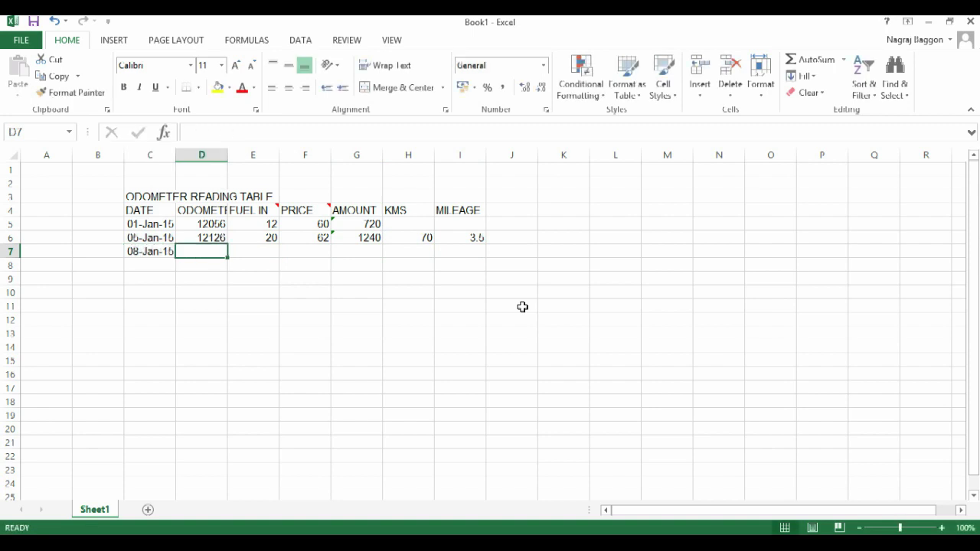
{"action": "type", "text": "12148"}
{"action": "key", "text": "Tab"}
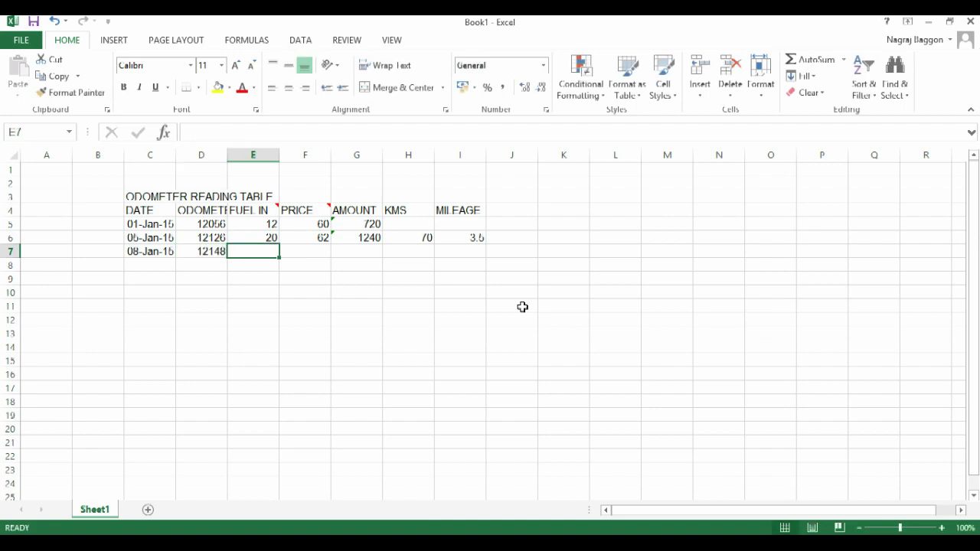
{"action": "type", "text": "18"}
{"action": "key", "text": "Tab"}
{"action": "type", "text": "62"}
{"action": "key", "text": "Tab"}
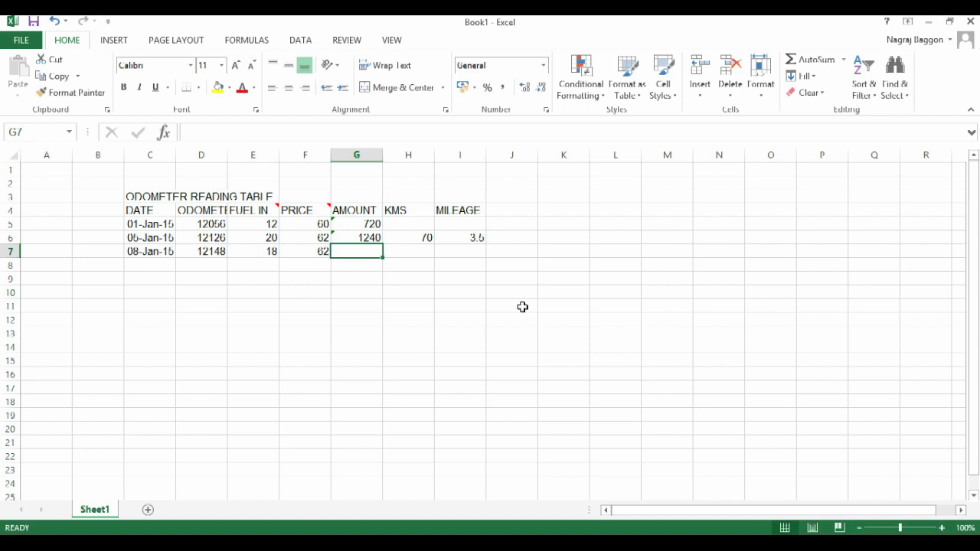
Step: Copy the amount, kms and mileage formulas from row 6 into row 7
{"action": "key", "text": "Up"}
{"action": "key", "text": "ctrl+c"}
{"action": "key", "text": "Down"}
{"action": "key", "text": "ctrl+v"}
{"action": "key", "text": "Right"}
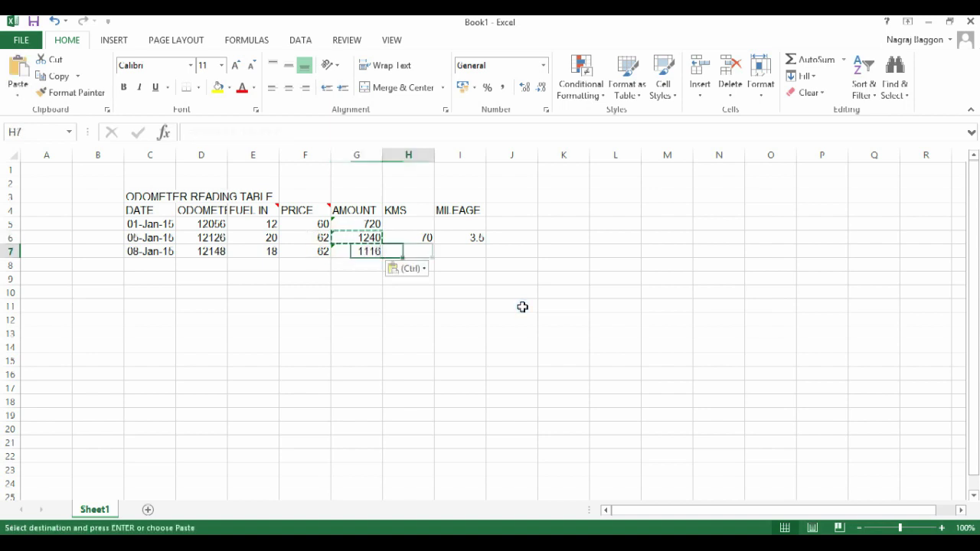
{"action": "key", "text": "Up"}
{"action": "key", "text": "shift+Right"}
{"action": "key", "text": "ctrl+c"}
{"action": "key", "text": "Down"}
{"action": "key", "text": "ctrl+v"}
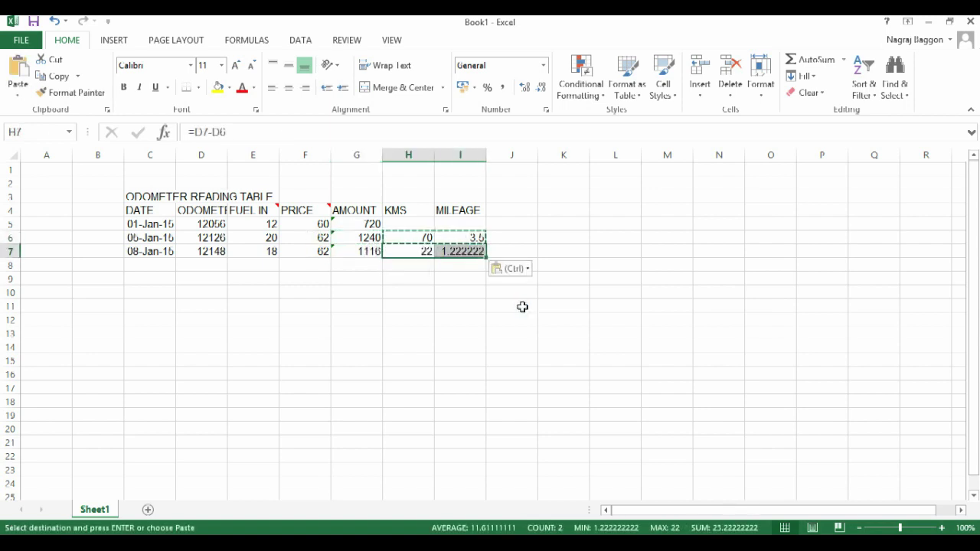
Step: Select the price and amount cells F5:G7
{"action": "key", "text": "Left"}
{"action": "key", "text": "Left"}
{"action": "key", "text": "Up"}
{"action": "key", "text": "Up"}
{"action": "key", "text": "shift+Right"}
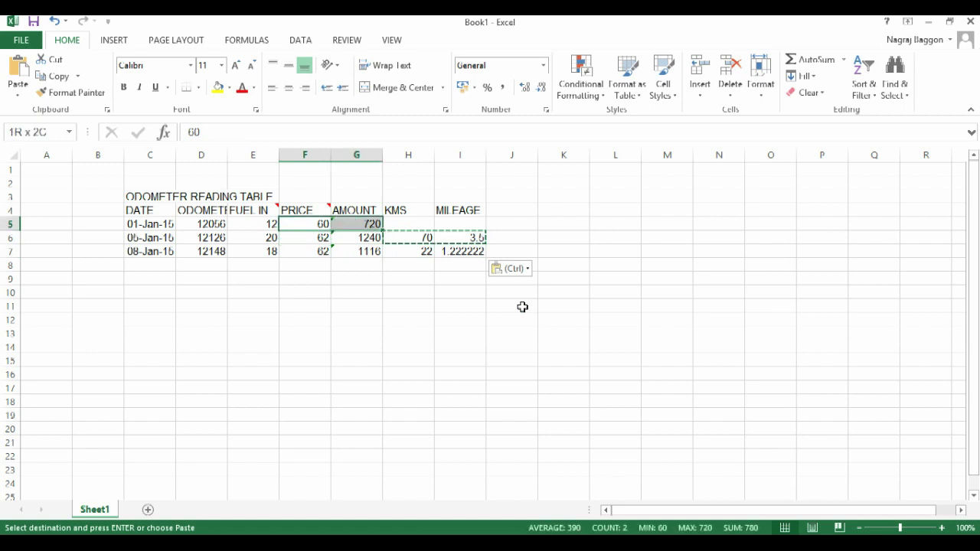
{"action": "key", "text": "shift+Down"}
{"action": "key", "text": "shift+Down"}
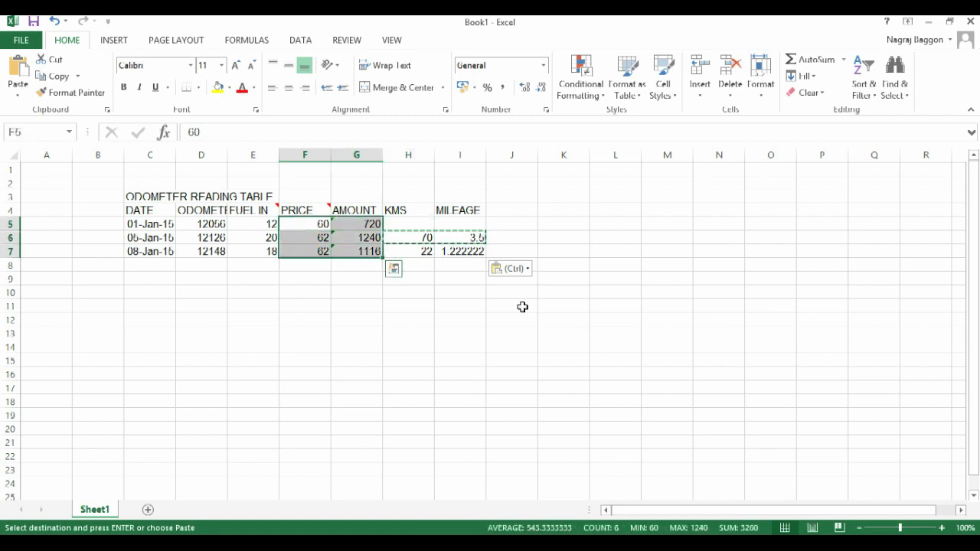
{"action": "key", "text": "Escape"}
Step: Format F5:G7 as ₹ Currency with 0 decimal places
{"action": "key", "text": "ctrl+1"}
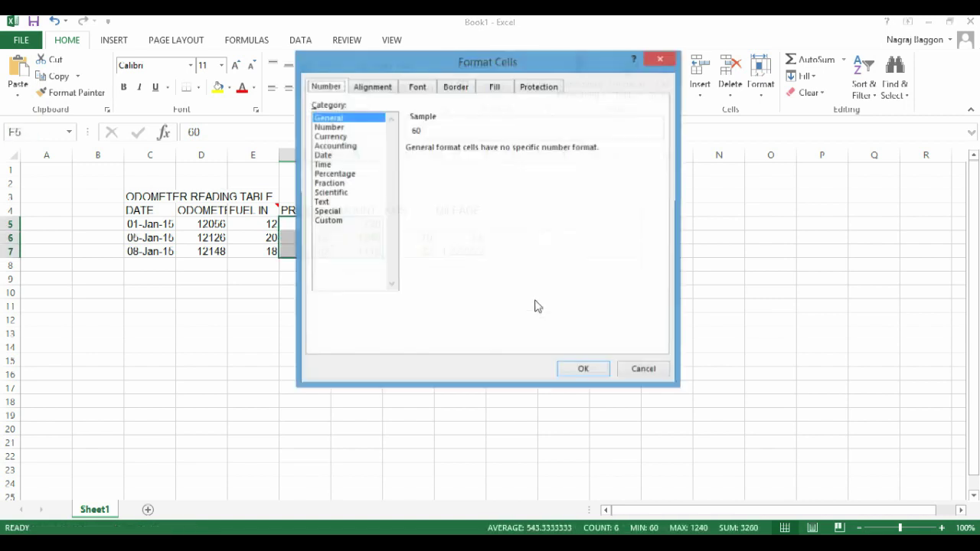
{"action": "left_click", "coordinate": [344, 137]}
{"action": "left_click", "coordinate": [503, 153]}
{"action": "left_click", "coordinate": [503, 153]}
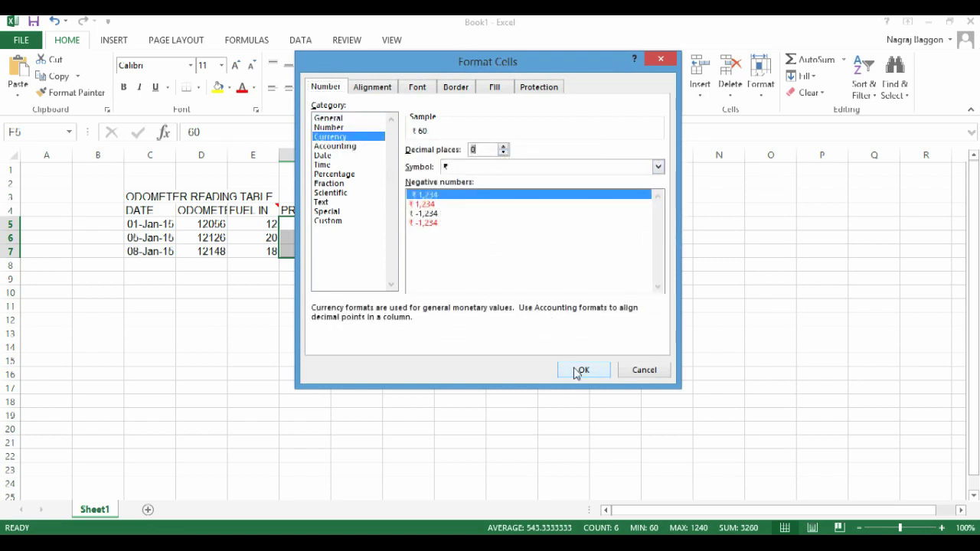
{"action": "left_click", "coordinate": [580, 371]}
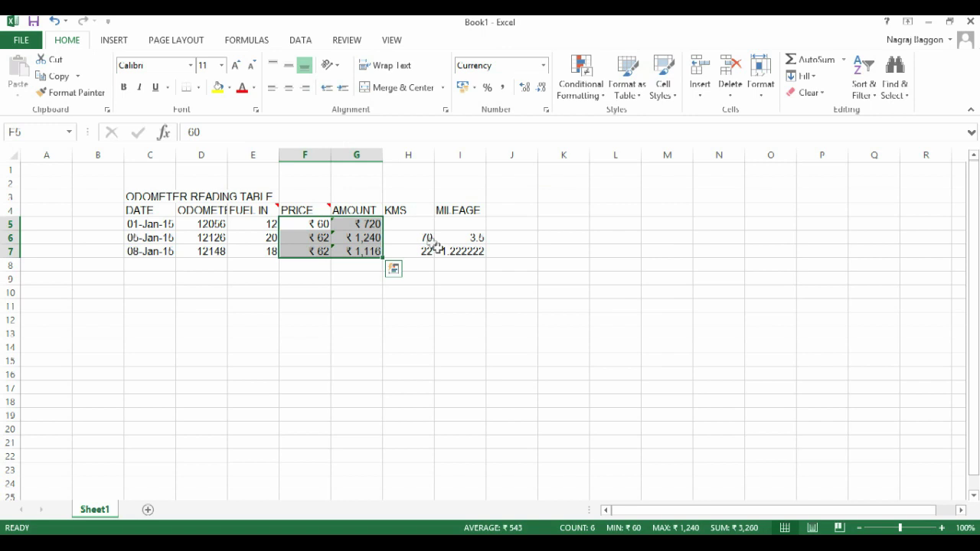
Step: Format the kms cells H6:H7 as Number with 0 decimal places
{"action": "left_click_drag", "start_coordinate": [423, 239], "coordinate": [422, 249]}
{"action": "key", "text": "ctrl+1"}
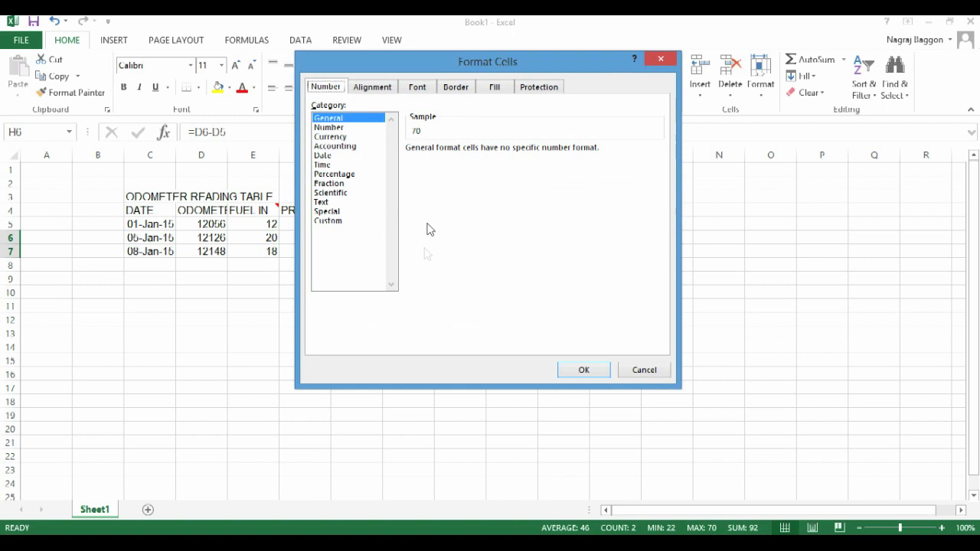
{"action": "left_click", "coordinate": [330, 128]}
{"action": "left_click", "coordinate": [503, 153]}
{"action": "left_click", "coordinate": [503, 152]}
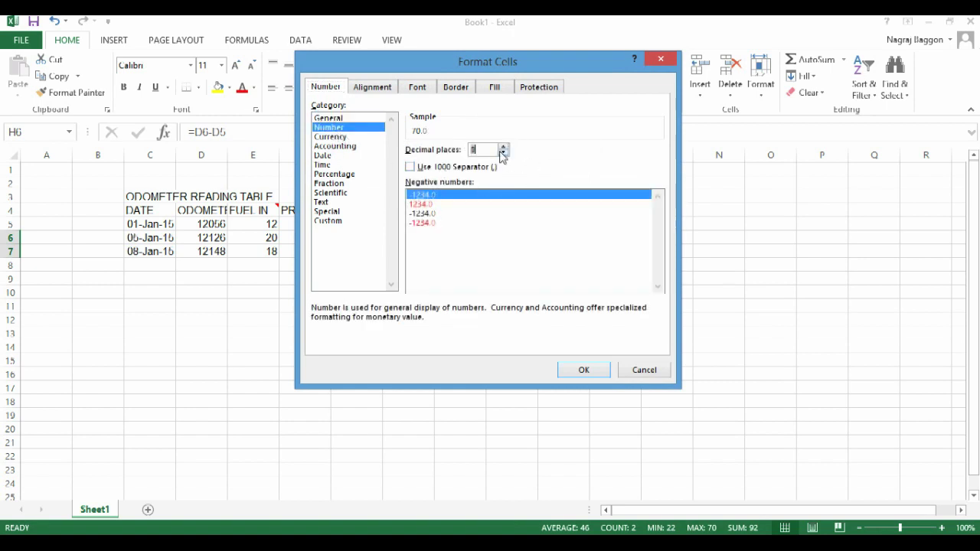
{"action": "left_click", "coordinate": [566, 368]}
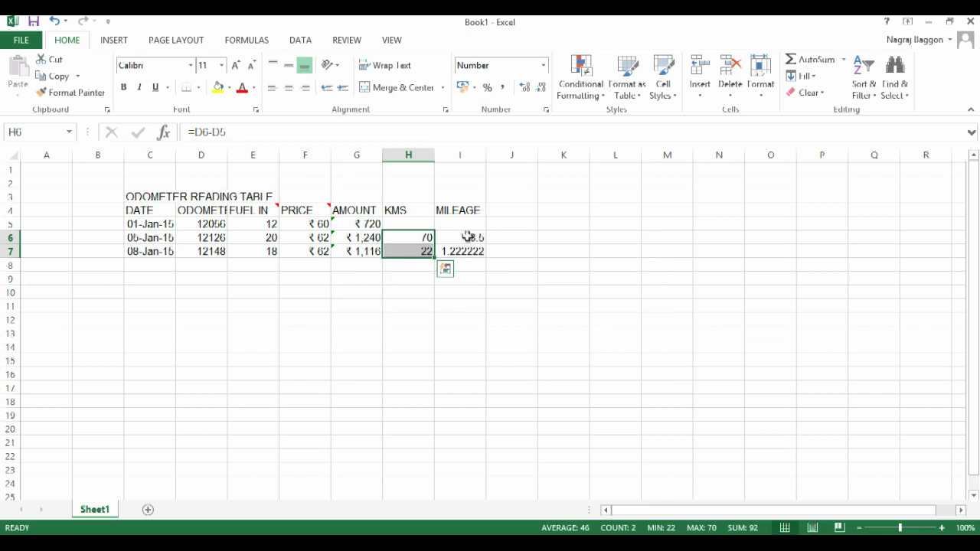
Step: Format the mileage cells I6:I7 as Number with 2 decimal places
{"action": "left_click_drag", "start_coordinate": [467, 236], "coordinate": [468, 252]}
{"action": "key", "text": "ctrl+1"}
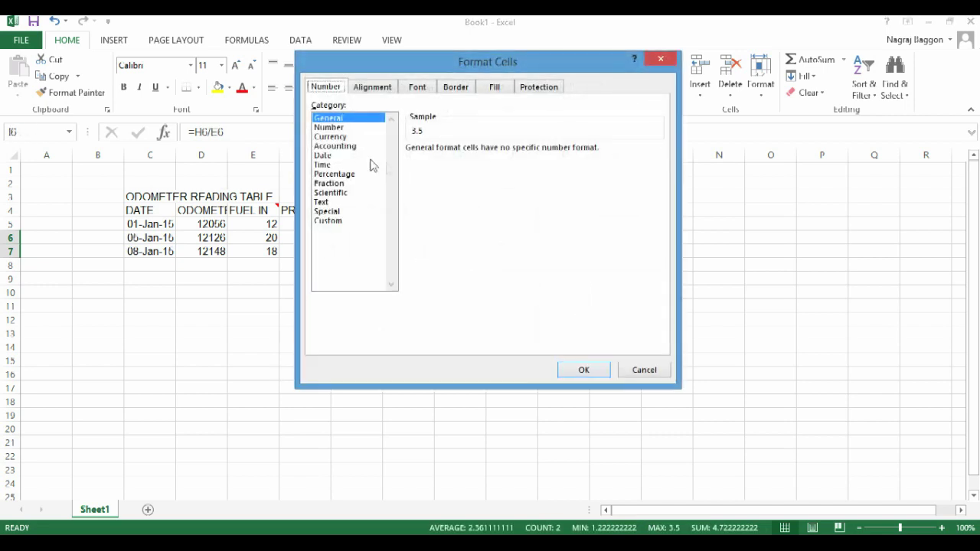
{"action": "left_click", "coordinate": [337, 127]}
{"action": "left_click", "coordinate": [592, 369]}
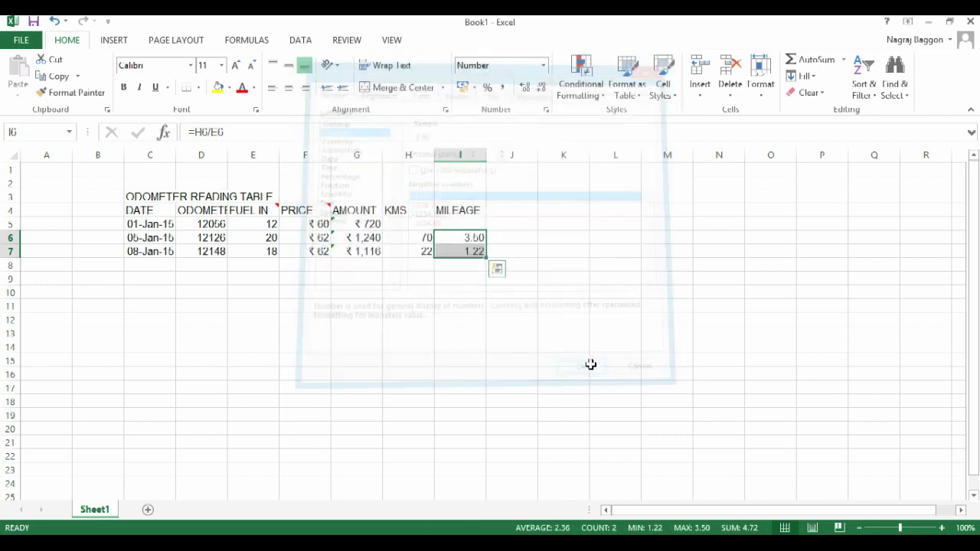
{"action": "left_click", "coordinate": [142, 265]}
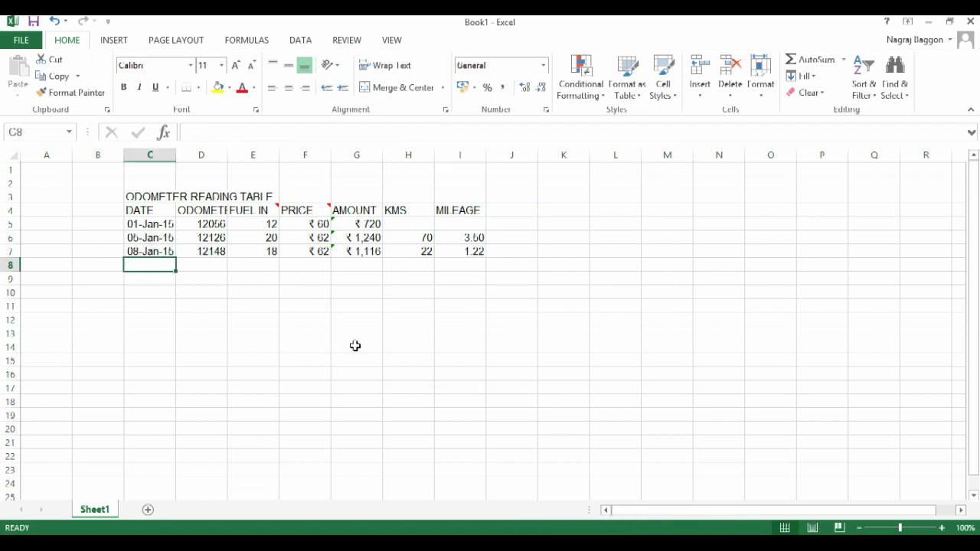
Step: Enter row 8 values: 10-Jan-15, 12170, 20 and 61.5
{"action": "type", "text": "10-JAN-15"}
{"action": "key", "text": "Tab"}
{"action": "type", "text": "12170"}
{"action": "key", "text": "Return"}
{"action": "key", "text": "Up"}
{"action": "key", "text": "Right"}
{"action": "type", "text": "3"}
{"action": "key", "text": "BackSpace"}
{"action": "type", "text": "20"}
{"action": "key", "text": "Tab"}
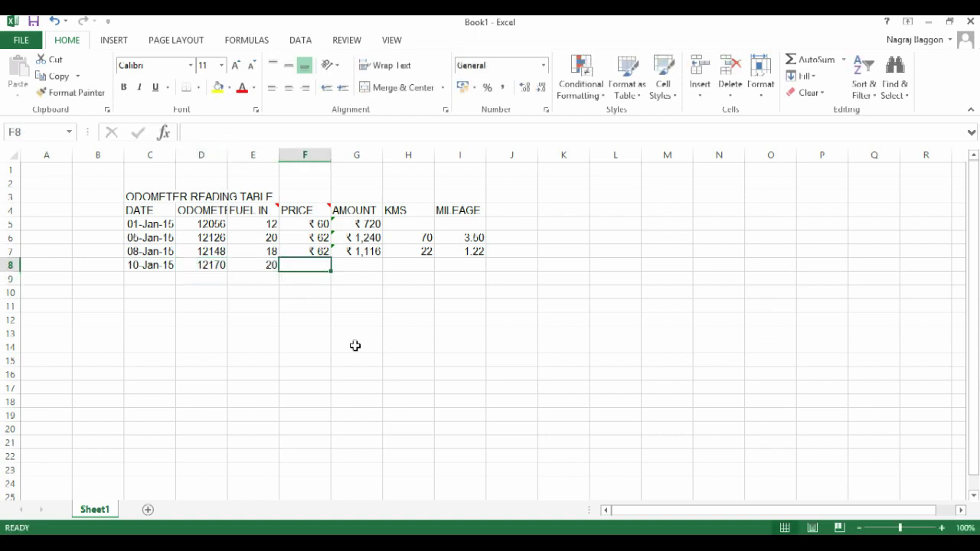
{"action": "type", "text": "61.5"}
{"action": "key", "text": "Tab"}
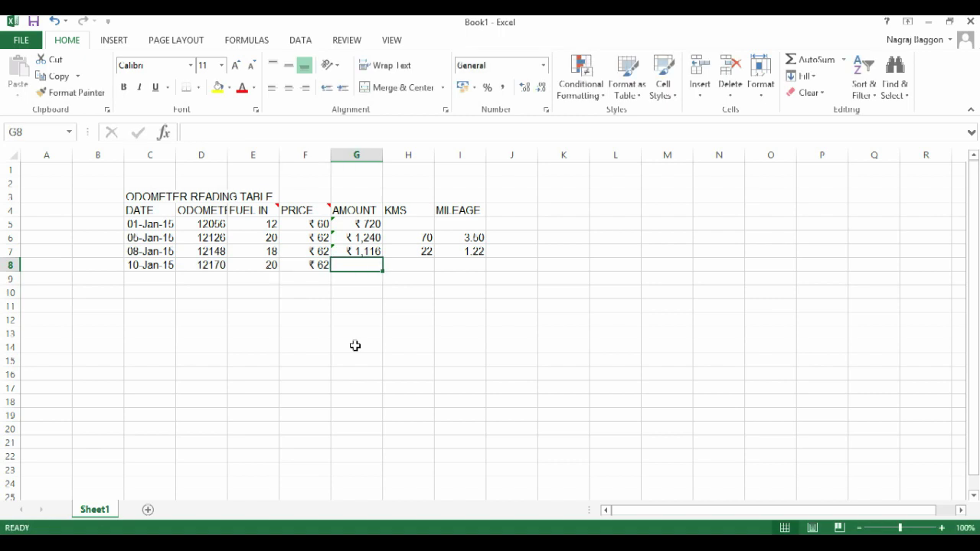
Step: Copy the amount, kms and mileage formulas from G7:I7 into row 8
{"action": "key", "text": "Up"}
{"action": "key", "text": "shift+Right"}
{"action": "key", "text": "shift+Right"}
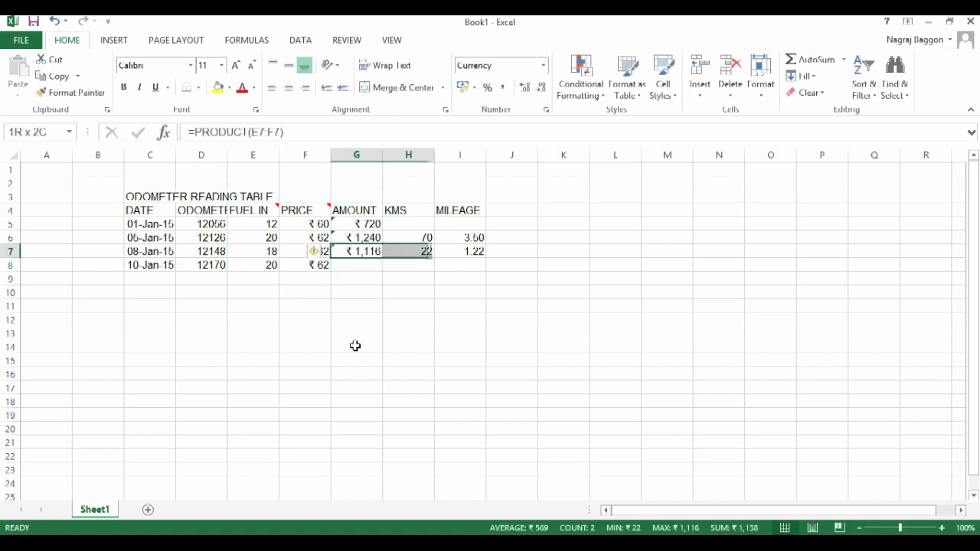
{"action": "key", "text": "ctrl+c"}
{"action": "key", "text": "Down"}
{"action": "key", "text": "ctrl+v"}
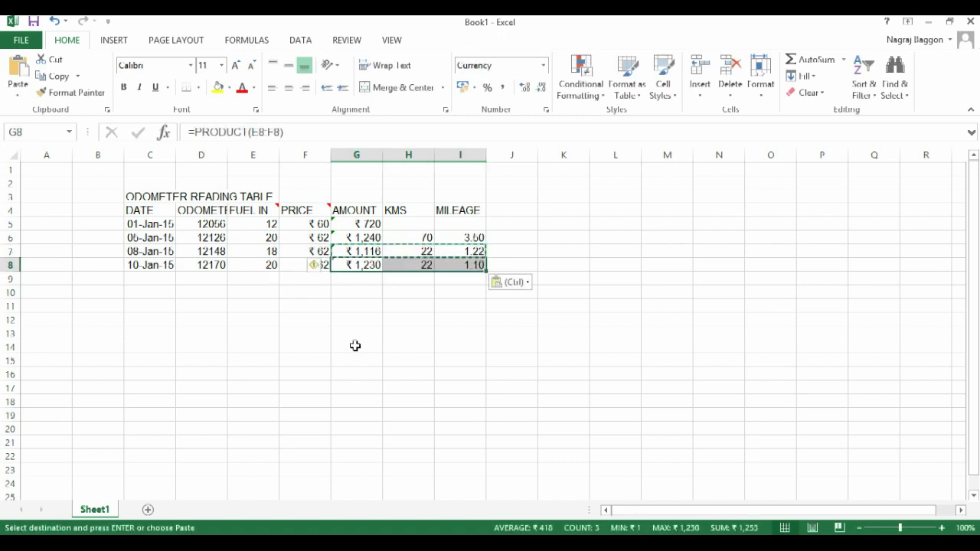
{"action": "left_click", "coordinate": [146, 320]}
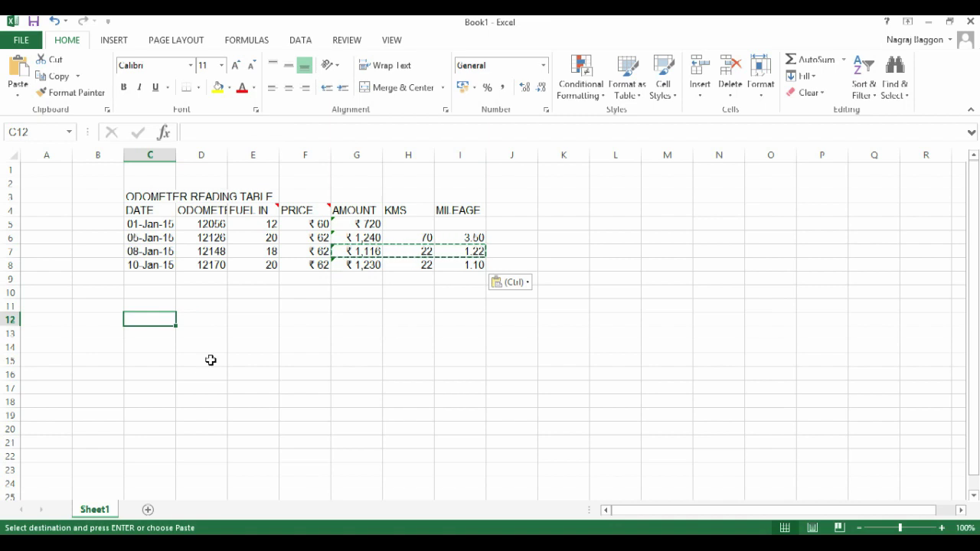
Step: Label row 12 'TOTAL' and sum the AMOUNT column above it to ₹4,306
{"action": "type", "text": "TOTAL"}
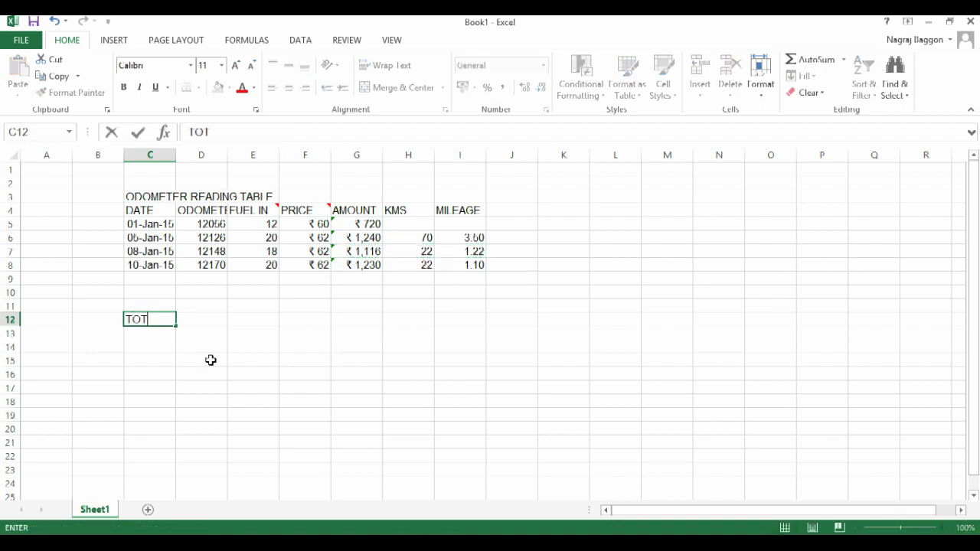
{"action": "key", "text": "Tab"}
{"action": "key", "text": "Tab"}
{"action": "key", "text": "Tab"}
{"action": "key", "text": "Tab"}
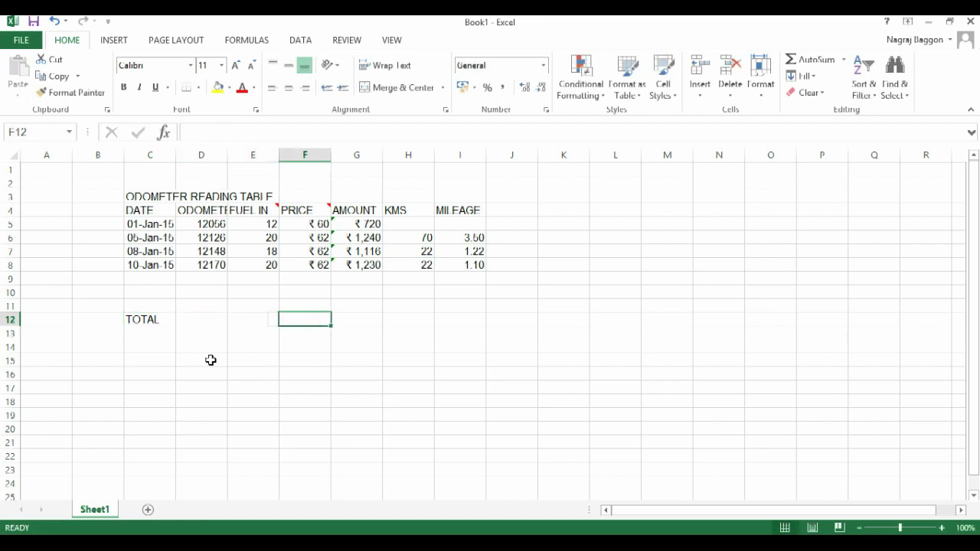
{"action": "type", "text": "=SUM("}
{"action": "key", "text": "Up"}
{"action": "key", "text": "shift+Up"}
{"action": "key", "text": "shift+Up"}
{"action": "key", "text": "shift+Up"}
{"action": "key", "text": "shift+Up"}
{"action": "key", "text": "shift+Up"}
{"action": "key", "text": "shift+Up"}
{"action": "key", "text": "Return"}
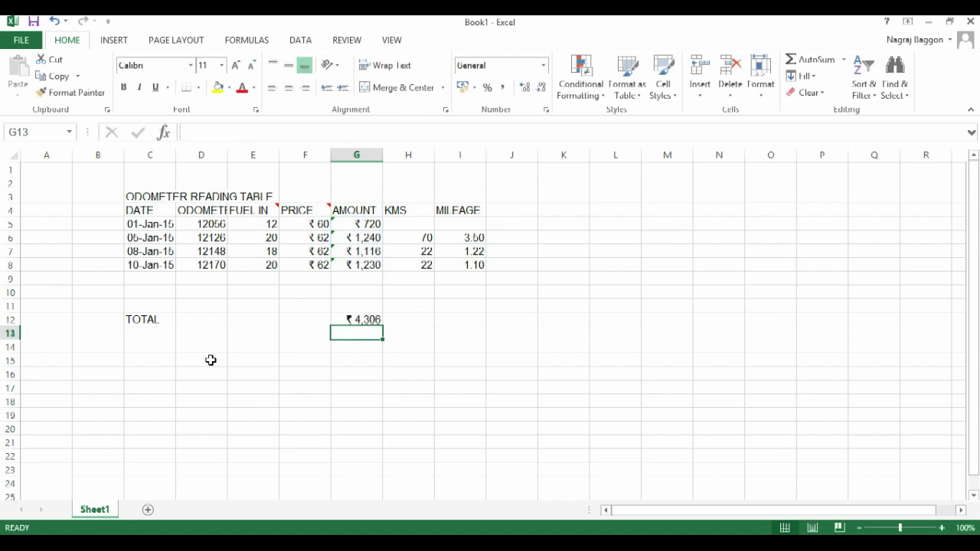
{"action": "key", "text": "Up"}
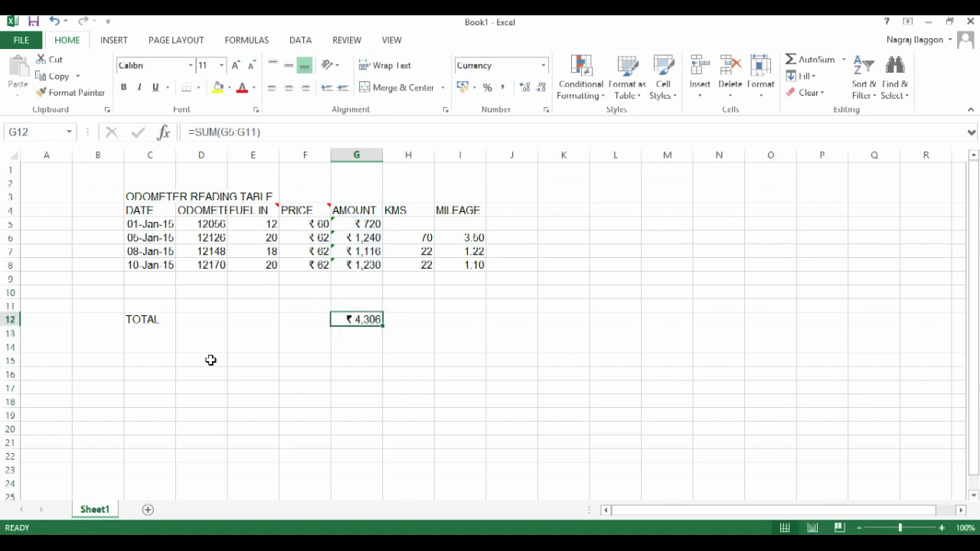
Step: Copy the AMOUNT sum formula into the KMS and MILEAGE total cells
{"action": "key", "text": "ctrl+c"}
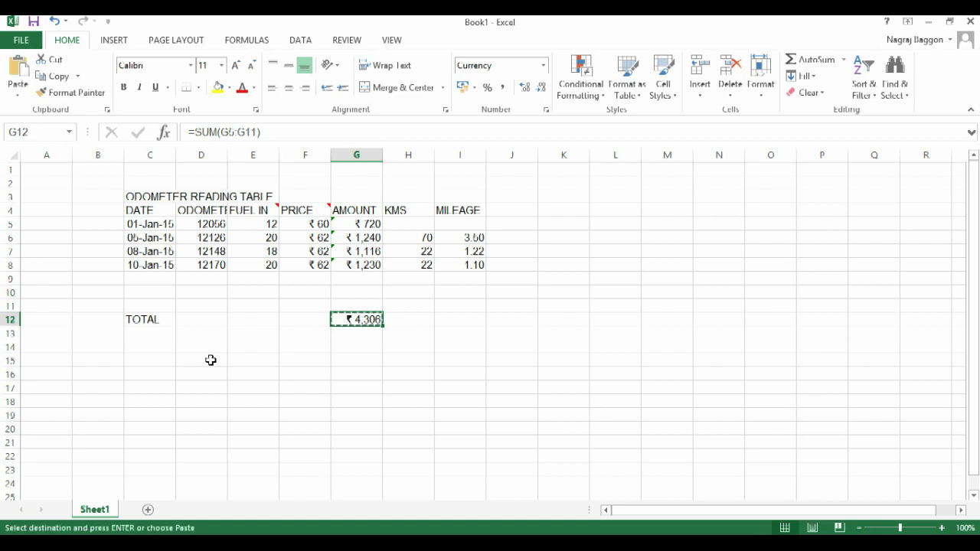
{"action": "key", "text": "Right"}
{"action": "key", "text": "shift+Right"}
{"action": "key", "text": "ctrl+v"}
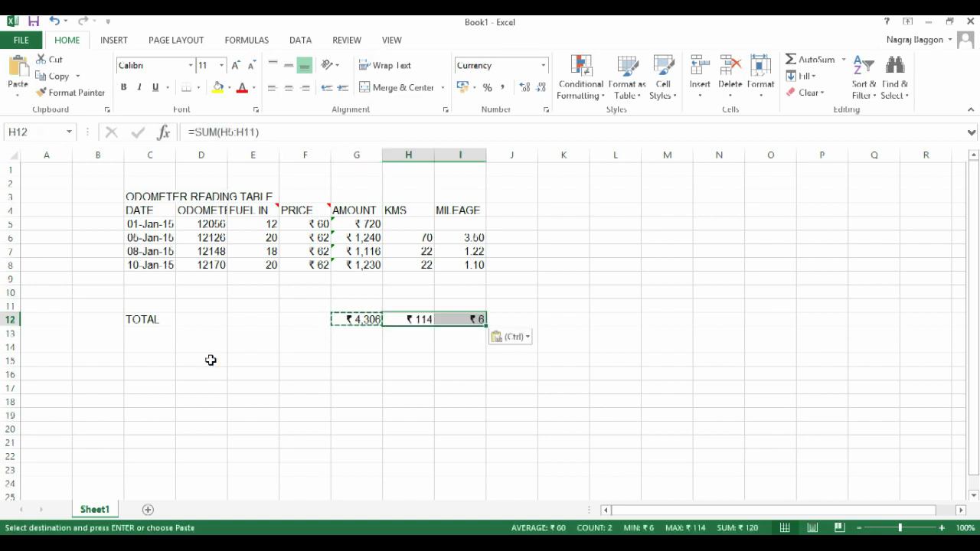
{"action": "key", "text": "Down"}
{"action": "key", "text": "Right"}
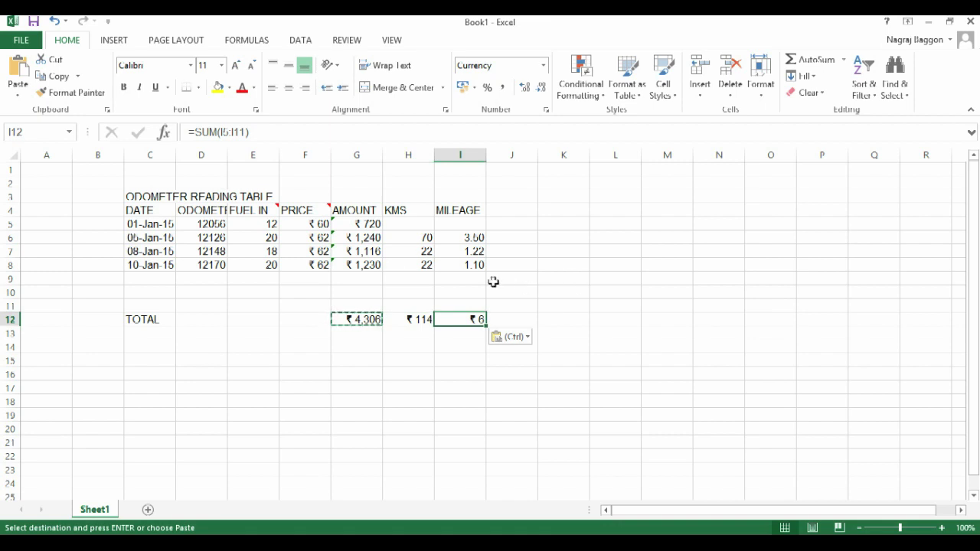
Step: Format Painter the row 8 KMS and MILEAGE format onto the totals, showing 114 and 5.82
{"action": "left_click_drag", "start_coordinate": [409, 274], "coordinate": [463, 264]}
{"action": "left_click", "coordinate": [77, 93]}
{"action": "left_click", "coordinate": [405, 319]}
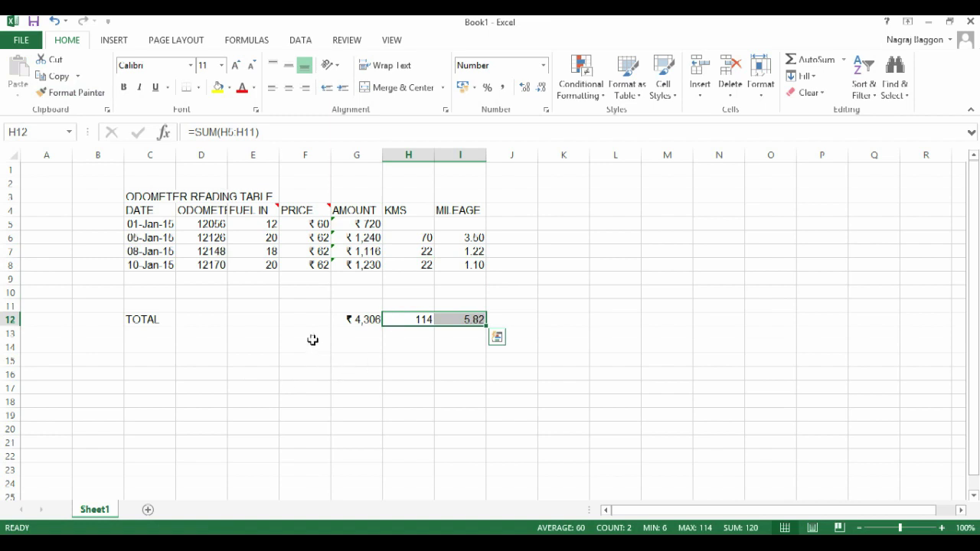
{"action": "left_click", "coordinate": [151, 196]}
Step: Merge and centre the title over C3:I3, middle-align the C4:I4 headings, and heighten row 4
{"action": "left_click_drag", "start_coordinate": [151, 196], "coordinate": [463, 196]}
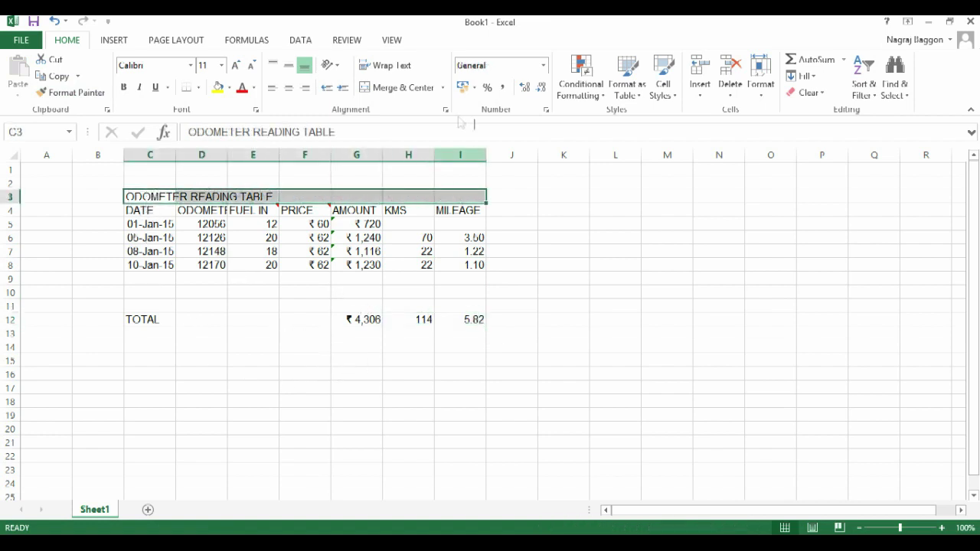
{"action": "left_click", "coordinate": [402, 88]}
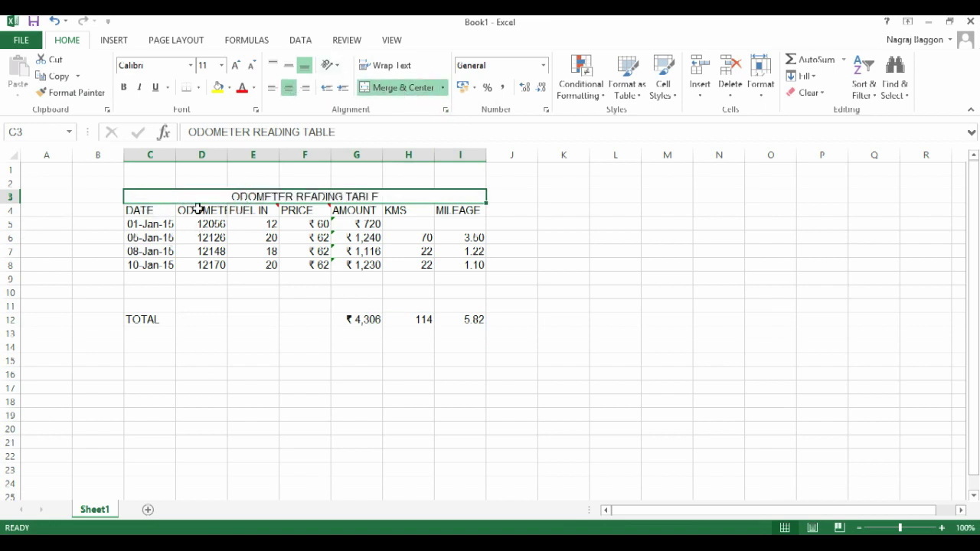
{"action": "left_click_drag", "start_coordinate": [157, 211], "coordinate": [442, 210]}
{"action": "left_click", "coordinate": [289, 67]}
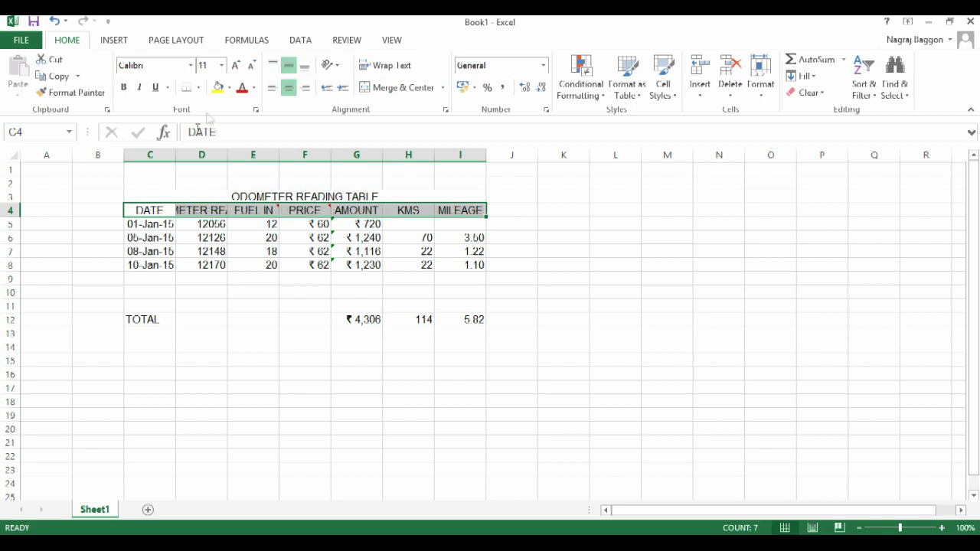
{"action": "left_click_drag", "start_coordinate": [17, 215], "coordinate": [17, 234]}
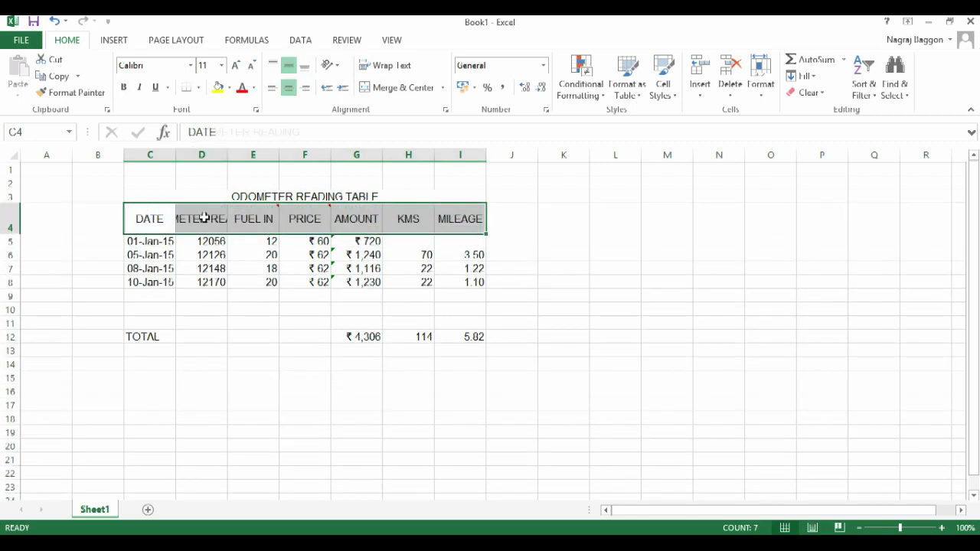
Step: Wrap the ODOMETER READING heading text and widen column D to fit it
{"action": "left_click", "coordinate": [203, 220]}
{"action": "key", "text": "ctrl+1"}
{"action": "left_click", "coordinate": [372, 86]}
{"action": "left_click", "coordinate": [323, 211]}
{"action": "left_click", "coordinate": [583, 369]}
{"action": "left_click_drag", "start_coordinate": [227, 154], "coordinate": [243, 153]}
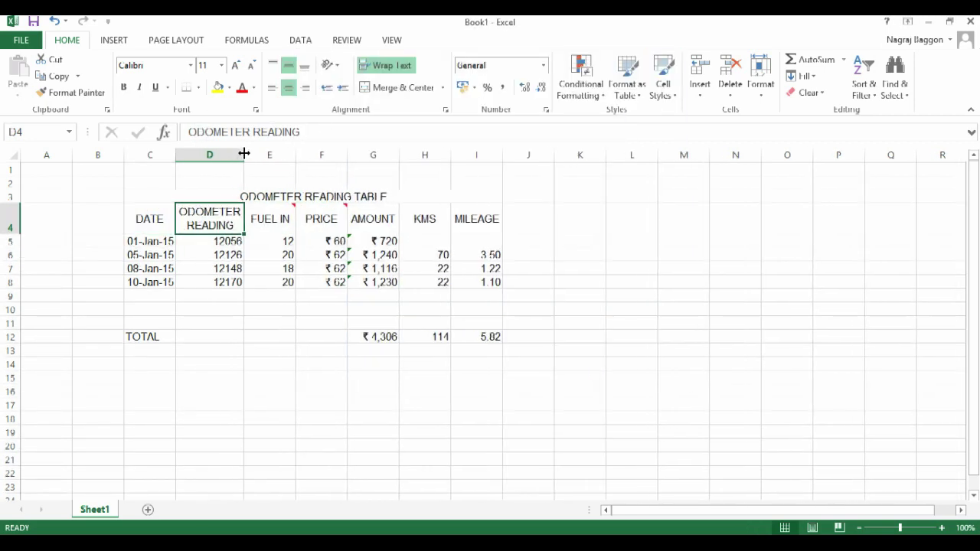
{"action": "left_click_drag", "start_coordinate": [159, 196], "coordinate": [490, 337]}
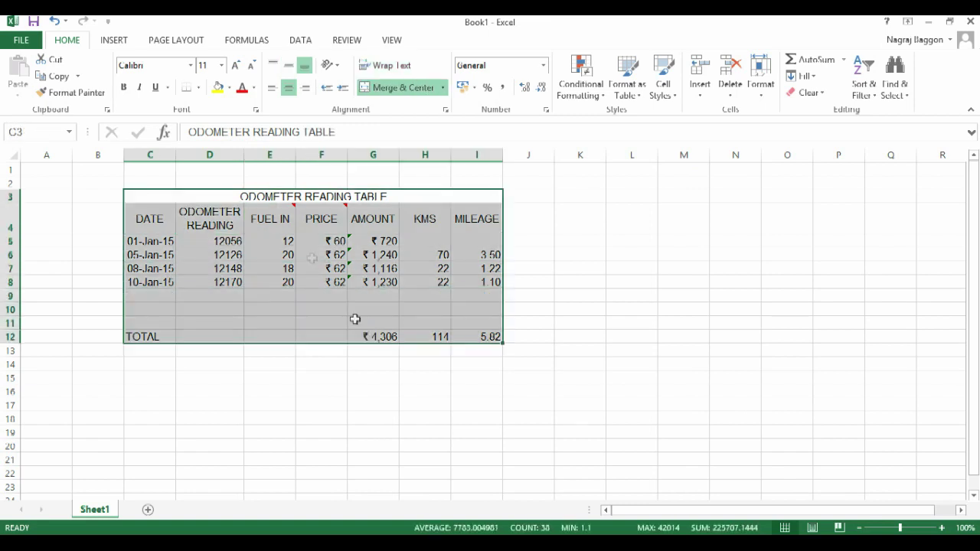
Step: Apply All Borders to C3:I12 and AutoSum the FUEL IN total in E12
{"action": "left_click", "coordinate": [199, 86]}
{"action": "left_click", "coordinate": [222, 191]}
{"action": "left_click", "coordinate": [268, 337]}
{"action": "left_click", "coordinate": [812, 60]}
{"action": "key", "text": "Return"}
Step: Give the title cell a grey fill in bold italic
{"action": "left_click", "coordinate": [260, 197]}
{"action": "left_click", "coordinate": [229, 87]}
{"action": "left_click", "coordinate": [224, 155]}
{"action": "left_click", "coordinate": [123, 87]}
{"action": "left_click", "coordinate": [139, 88]}
Step: Make the C4:I4 headings bold with a light blue fill
{"action": "left_click_drag", "start_coordinate": [150, 220], "coordinate": [476, 220]}
{"action": "left_click", "coordinate": [123, 87]}
{"action": "left_click", "coordinate": [229, 87]}
{"action": "left_click", "coordinate": [266, 137]}
Step: Merge TOTAL across C12:D12 and make the totals row light blue, bold and underlined
{"action": "left_click_drag", "start_coordinate": [150, 337], "coordinate": [468, 337]}
{"action": "left_click", "coordinate": [387, 87]}
{"action": "left_click", "coordinate": [218, 87]}
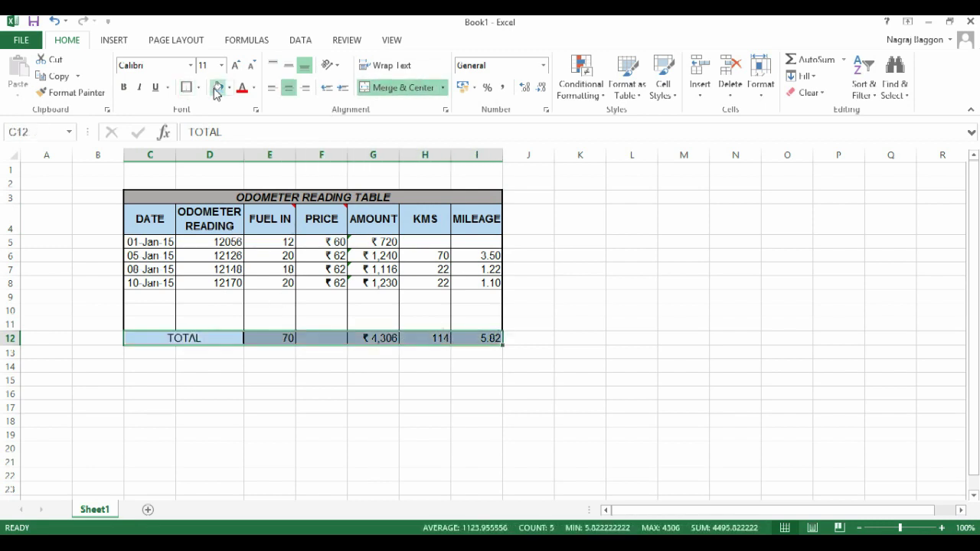
{"action": "left_click", "coordinate": [125, 89]}
{"action": "left_click", "coordinate": [156, 87]}
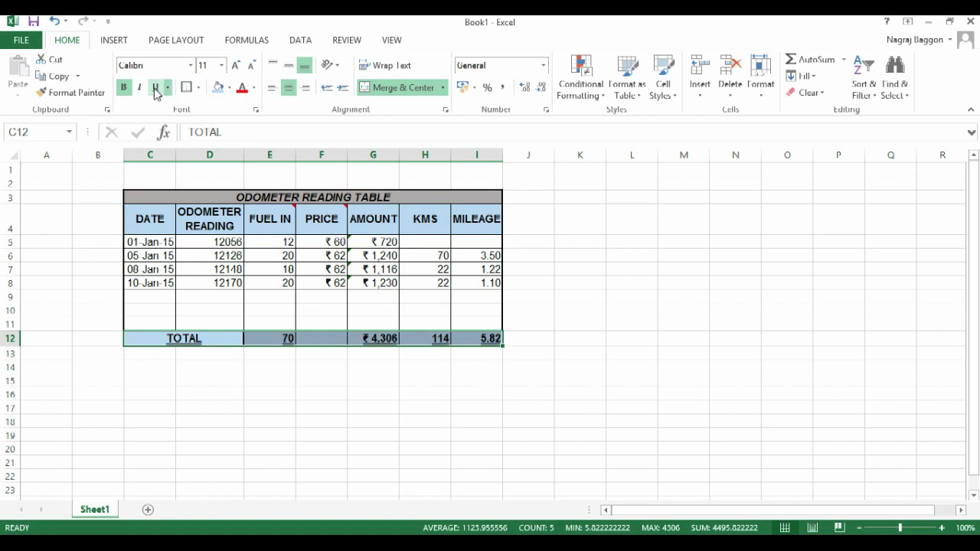
{"action": "left_click", "coordinate": [123, 366]}
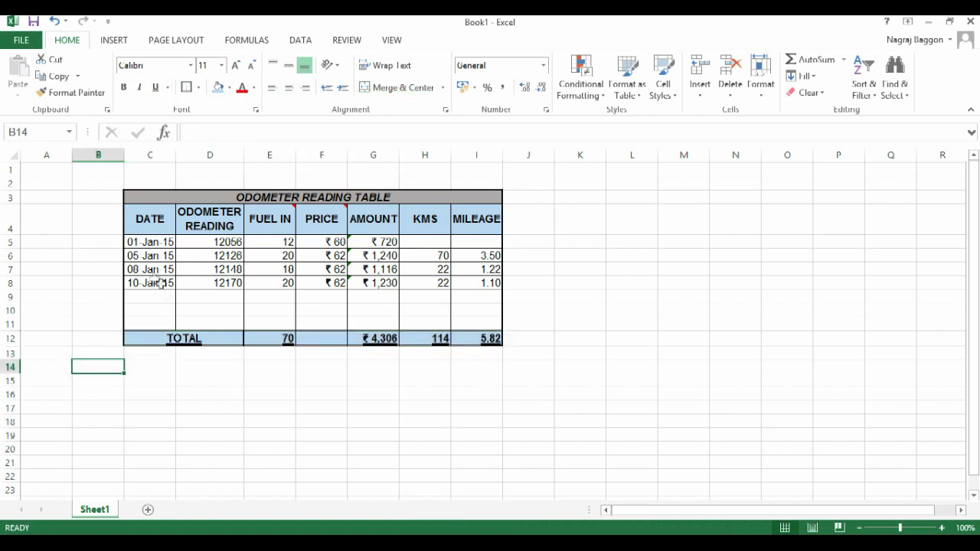
{"action": "left_click", "coordinate": [147, 223]}
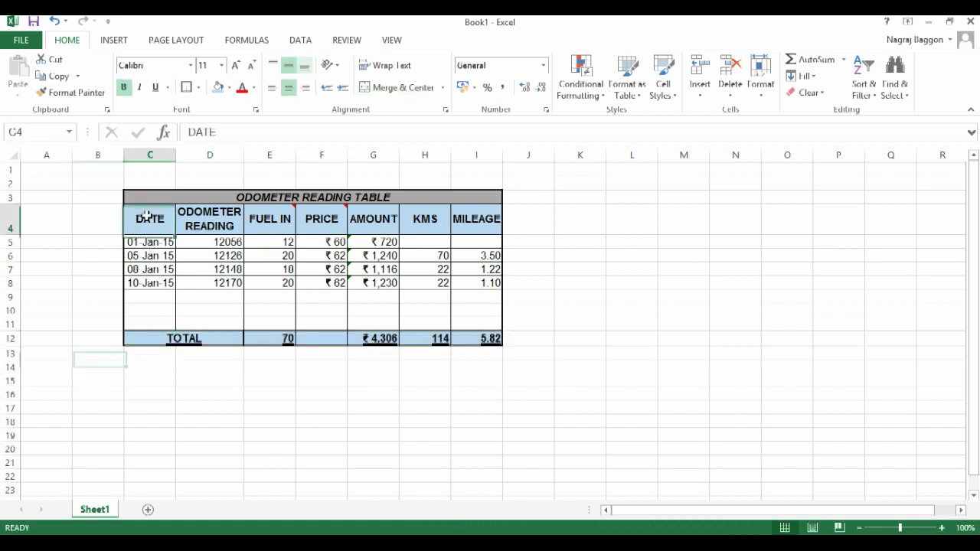
Step: Start Save As with the file type set to Excel Template
{"action": "left_click", "coordinate": [20, 40]}
{"action": "left_click", "coordinate": [39, 182]}
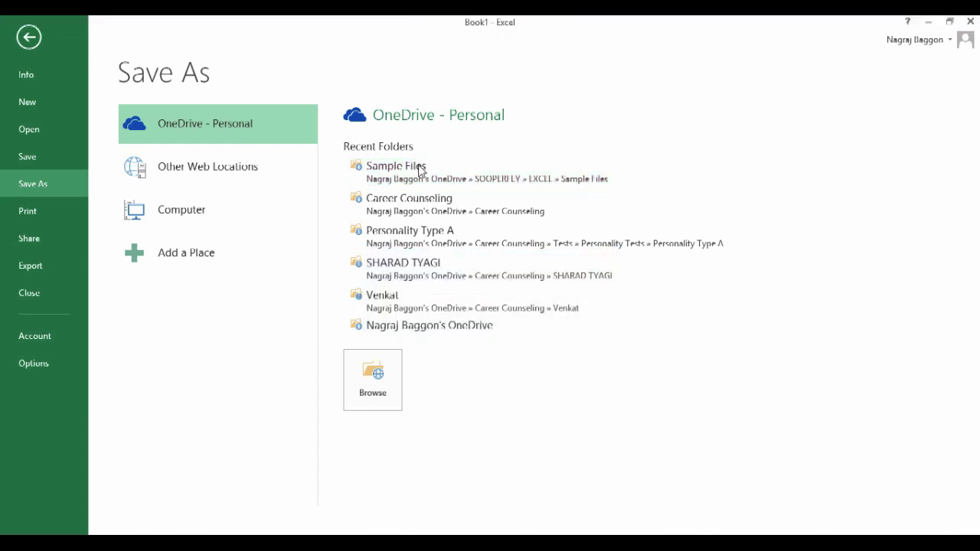
{"action": "left_click", "coordinate": [186, 298]}
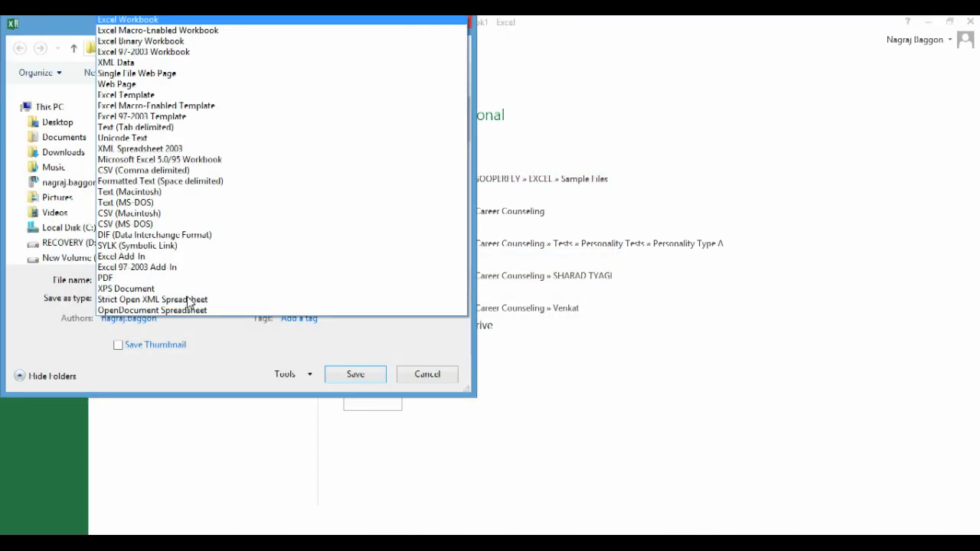
{"action": "left_click", "coordinate": [137, 95]}
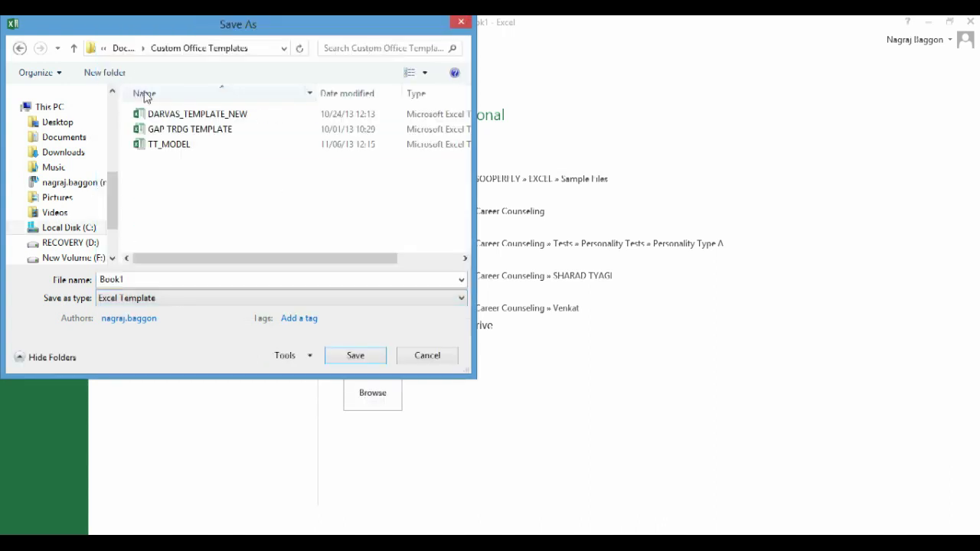
{"action": "left_click_drag", "start_coordinate": [111, 228], "coordinate": [114, 181]}
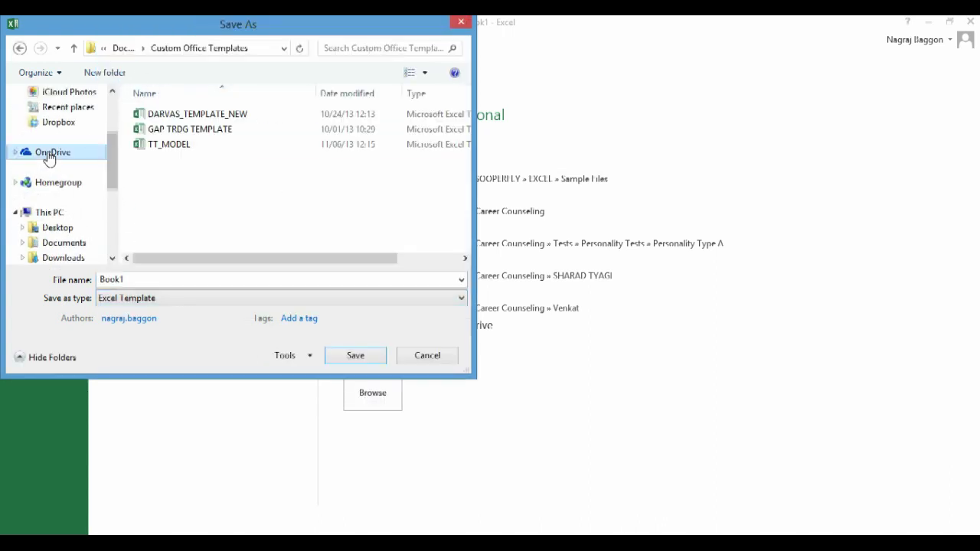
Step: Save over ODOMETER TEMPLATE in OneDrive > SOOPERFLY > EXCEL > Sample Files, confirming replacement
{"action": "left_click", "coordinate": [48, 153]}
{"action": "scroll", "coordinate": [177, 161], "scroll_direction": "down", "scroll_amount": 5}
{"action": "double_click", "coordinate": [168, 202]}
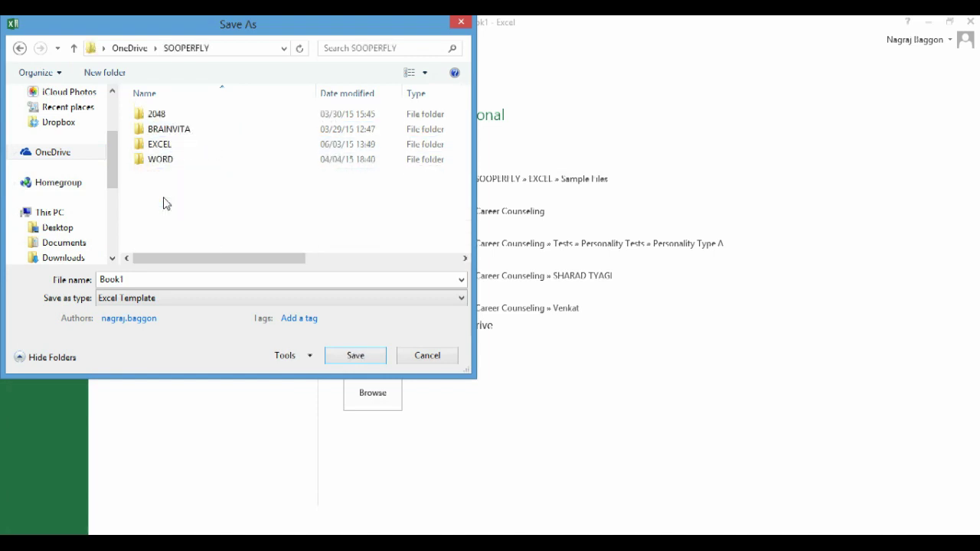
{"action": "double_click", "coordinate": [160, 144]}
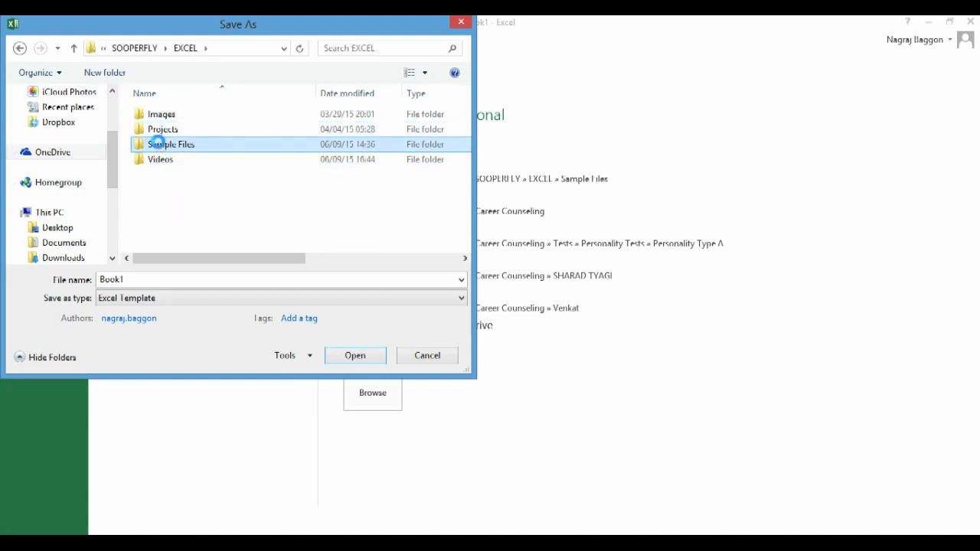
{"action": "double_click", "coordinate": [160, 144]}
{"action": "left_click", "coordinate": [183, 114]}
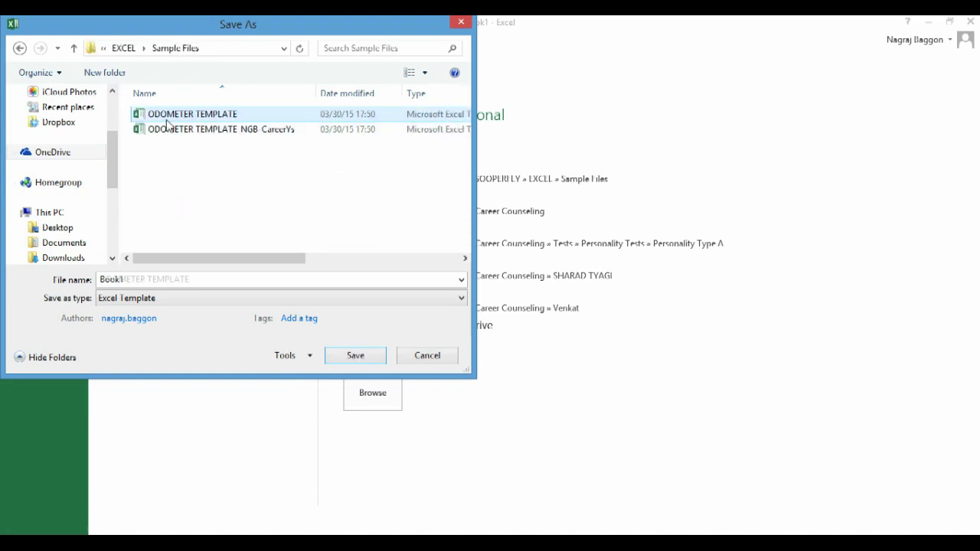
{"action": "left_click", "coordinate": [346, 356]}
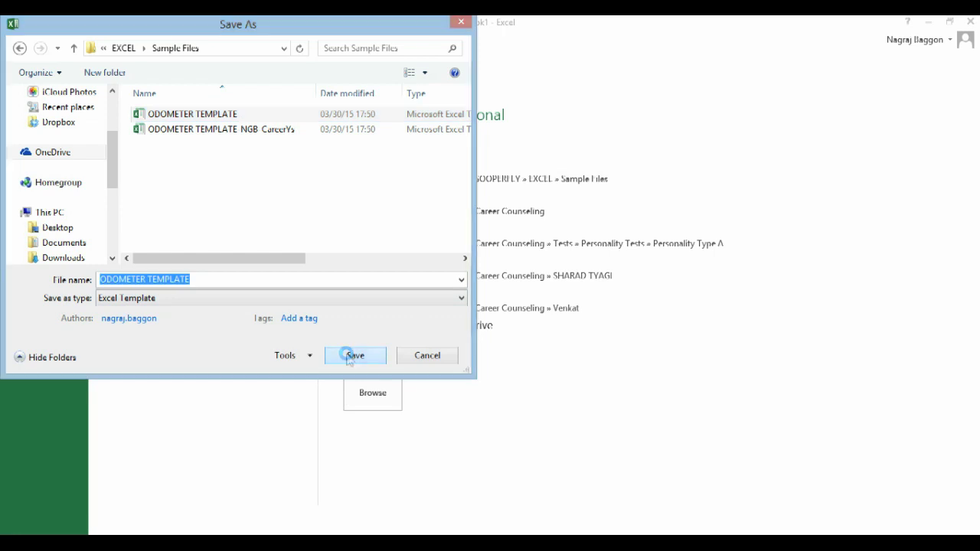
{"action": "left_click", "coordinate": [520, 288]}
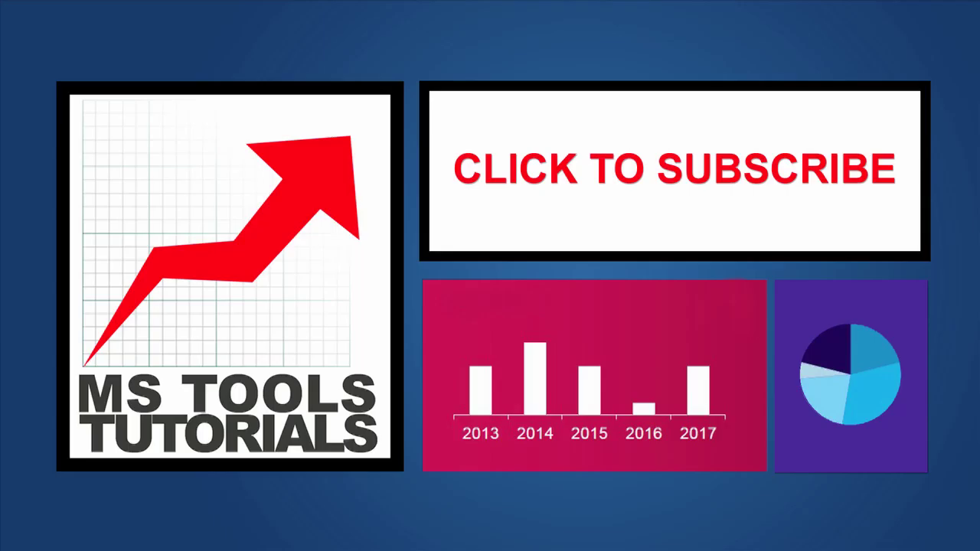